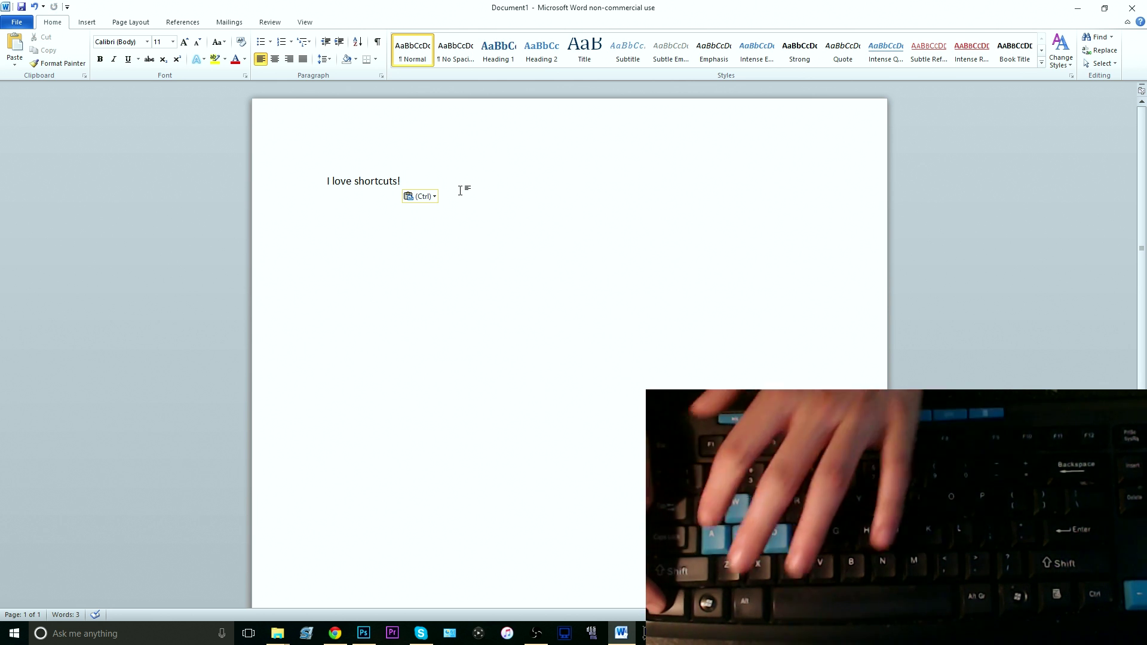
Step: Paste 'I love shortcuts!' over all the Word text, then minimise Word to reveal Command Prompt
{"action": "key", "text": "ctrl+a"}
{"action": "key", "text": "ctrl+c"}
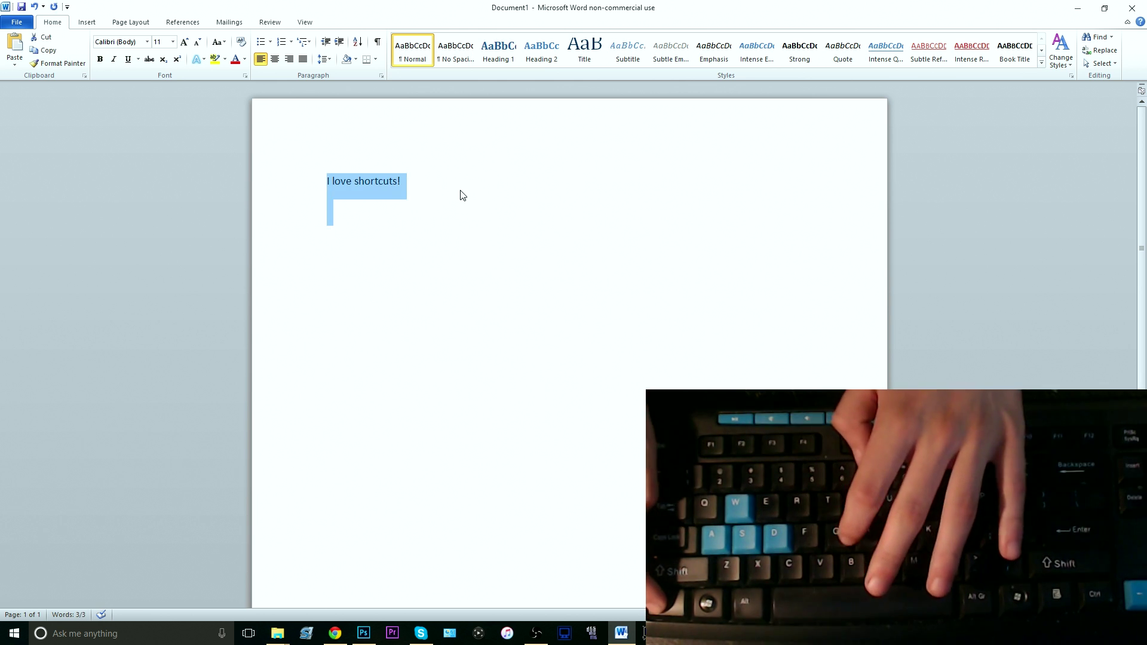
{"action": "key", "text": "ctrl+v"}
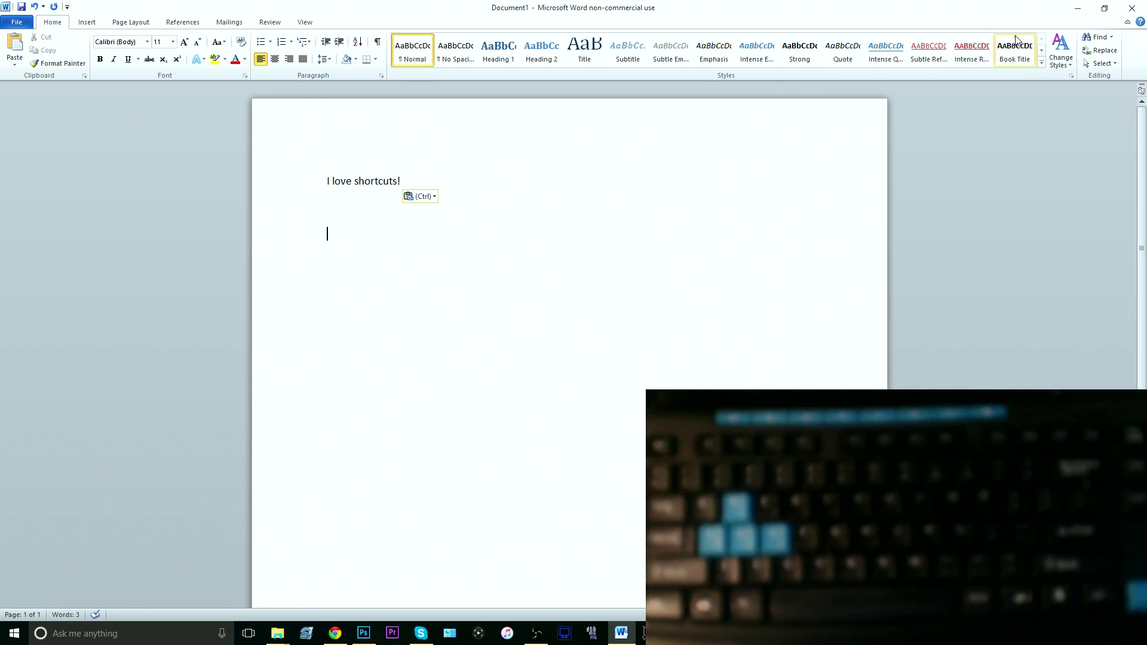
{"action": "left_click", "coordinate": [1077, 8]}
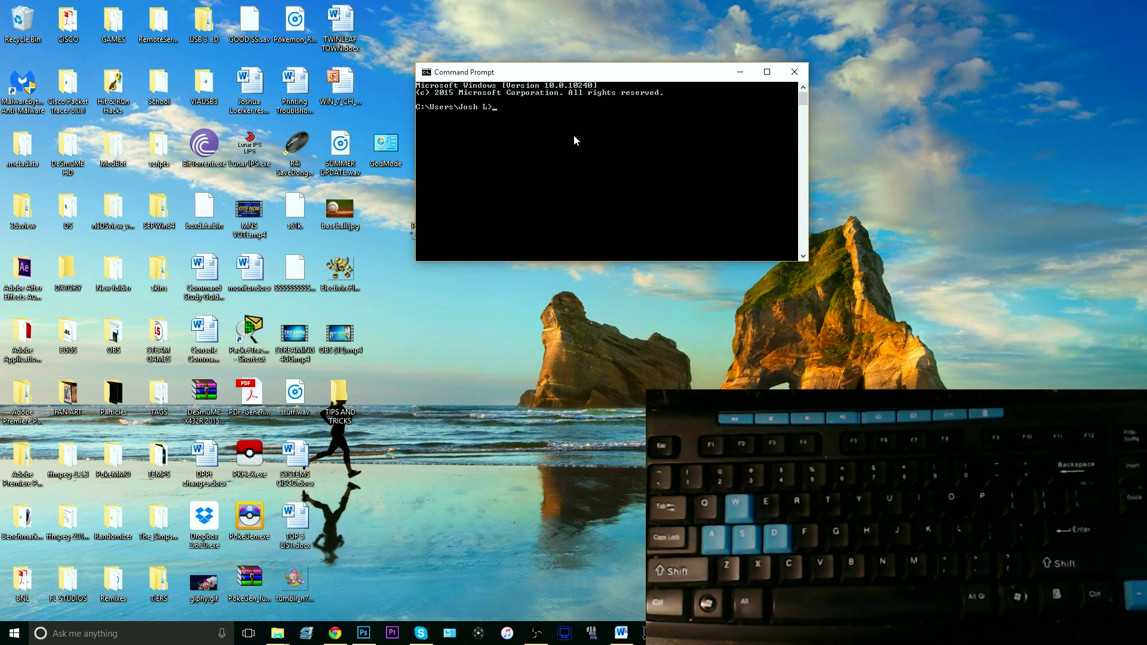
Step: After a failed paste, disable legacy console and enable Ctrl key shortcuts, then close Command Prompt
{"action": "key", "text": "Return"}
{"action": "key", "text": "ctrl+v"}
{"action": "key", "text": "ctrl+v"}
{"action": "key", "text": "ctrl+v"}
{"action": "key", "text": "ctrl+v"}
{"action": "key", "text": "ctrl+v"}
{"action": "key", "text": "ctrl+v"}
{"action": "right_click", "coordinate": [555, 71]}
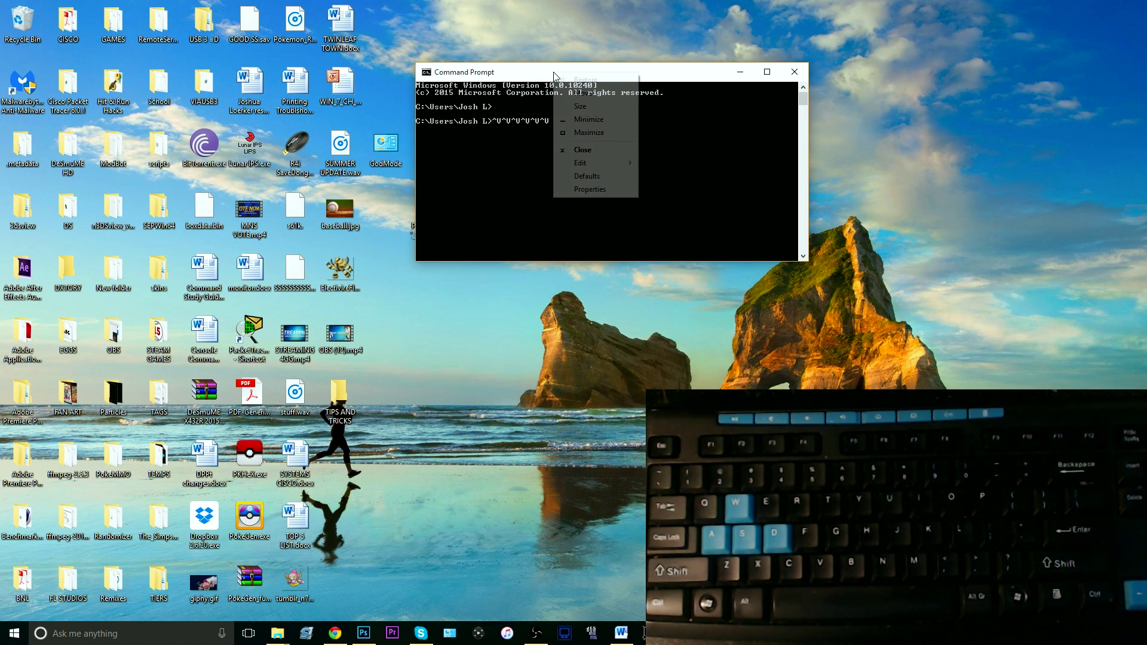
{"action": "left_click", "coordinate": [571, 188]}
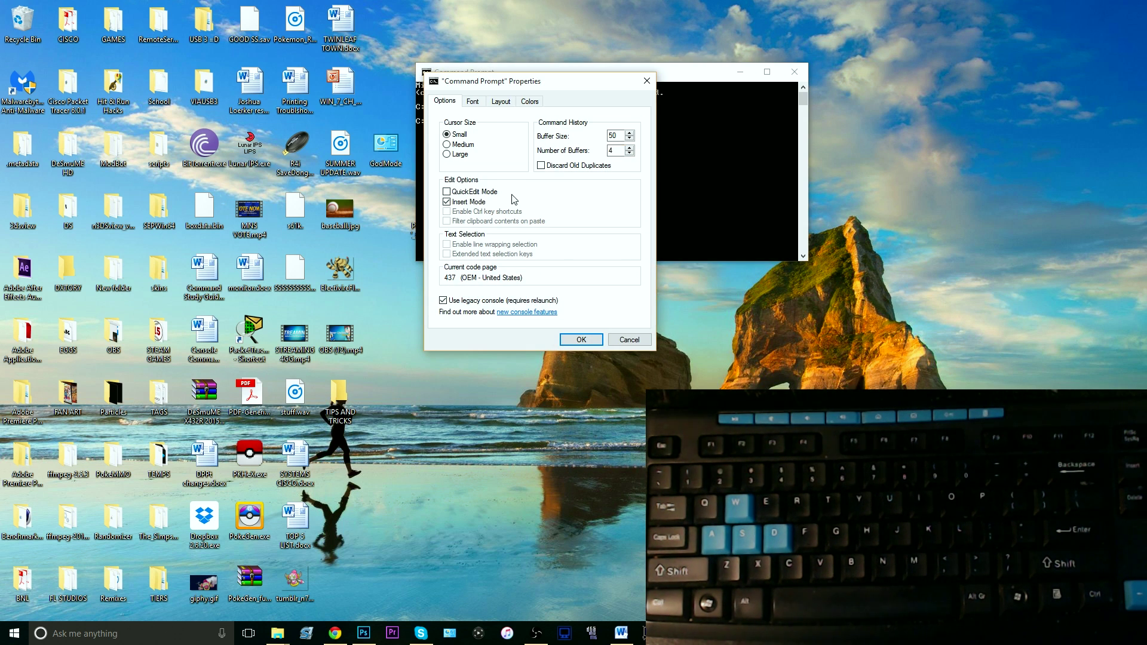
{"action": "left_click", "coordinate": [443, 301]}
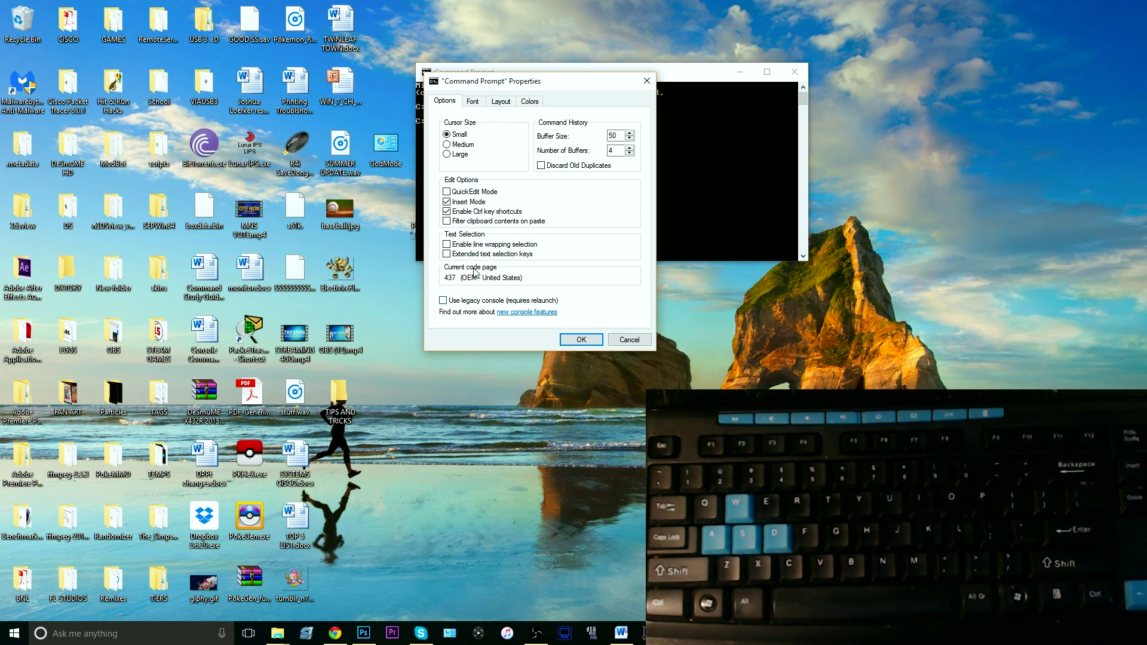
{"action": "left_click", "coordinate": [457, 213]}
{"action": "left_click", "coordinate": [578, 340]}
{"action": "left_click", "coordinate": [793, 73]}
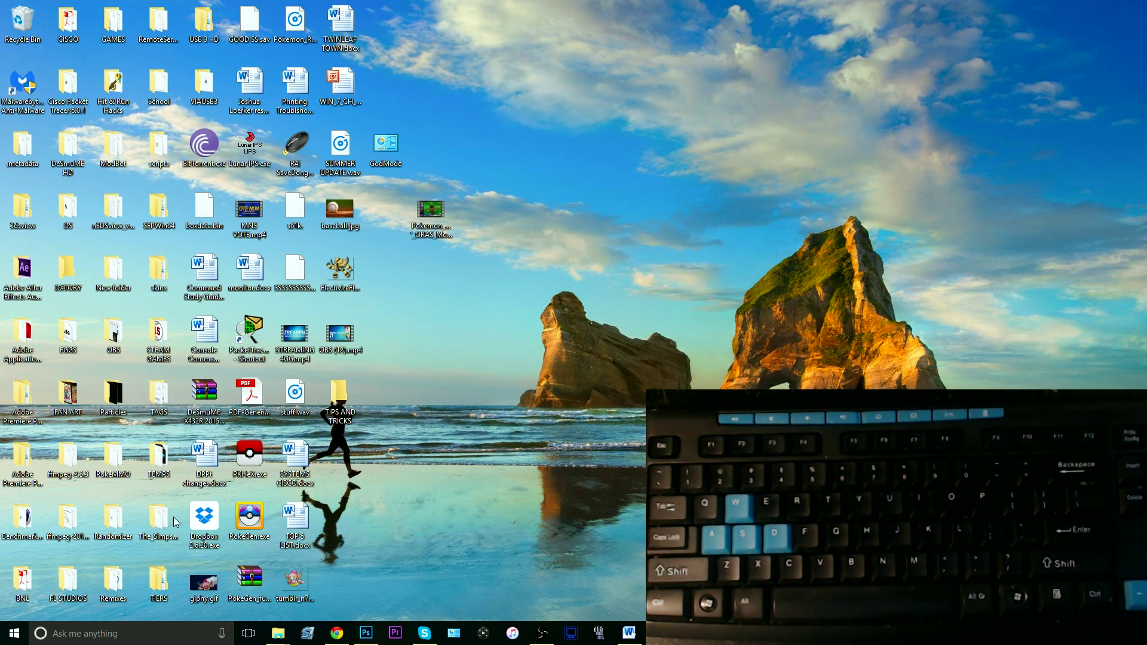
Step: Launch Command Prompt by searching 'cm'
{"action": "left_click", "coordinate": [126, 633]}
{"action": "type", "text": "cm"}
{"action": "key", "text": "Return"}
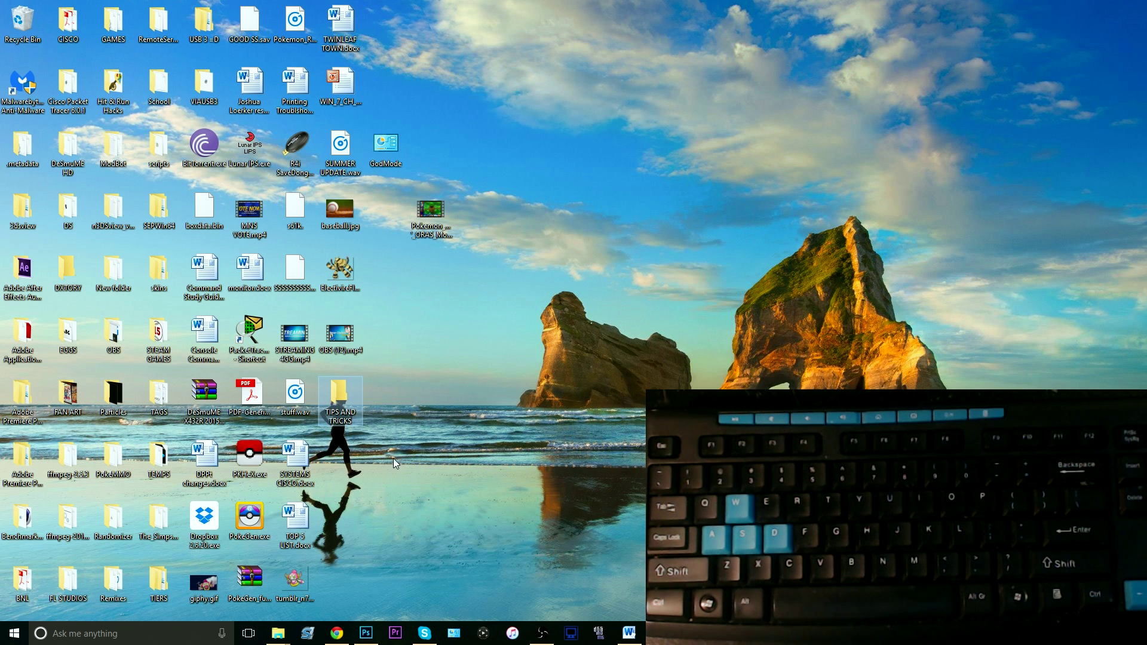
Step: Create a new virtual desktop, Desktop 2, from Task View
{"action": "left_click", "coordinate": [257, 633]}
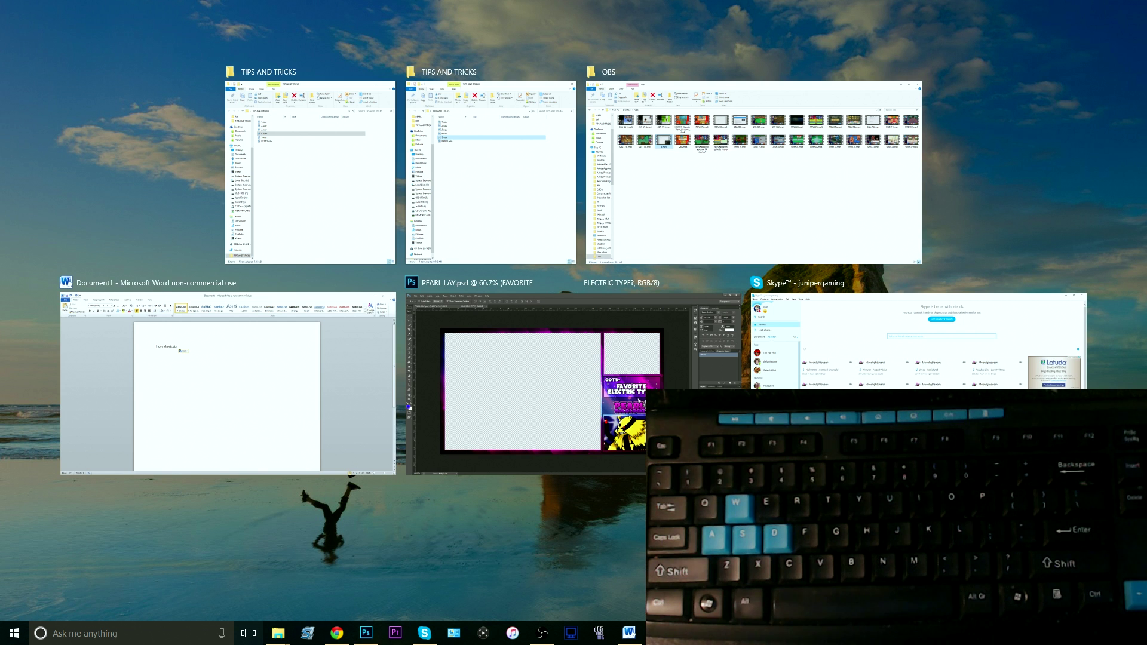
{"action": "key", "text": "ctrl+super+d"}
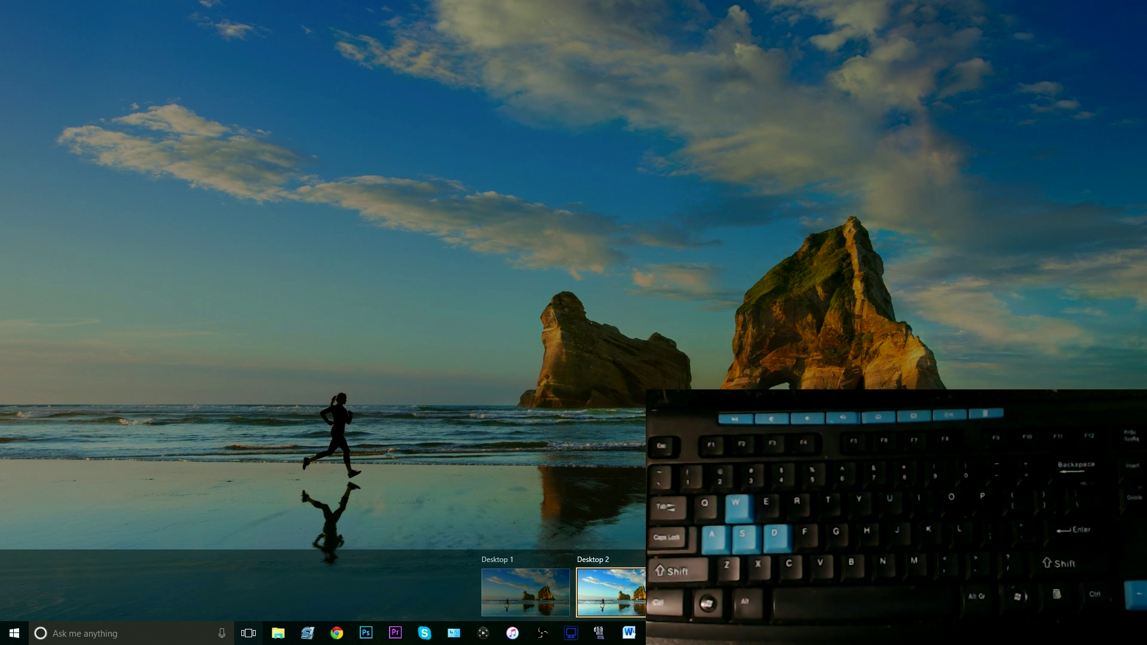
{"action": "key", "text": "Escape"}
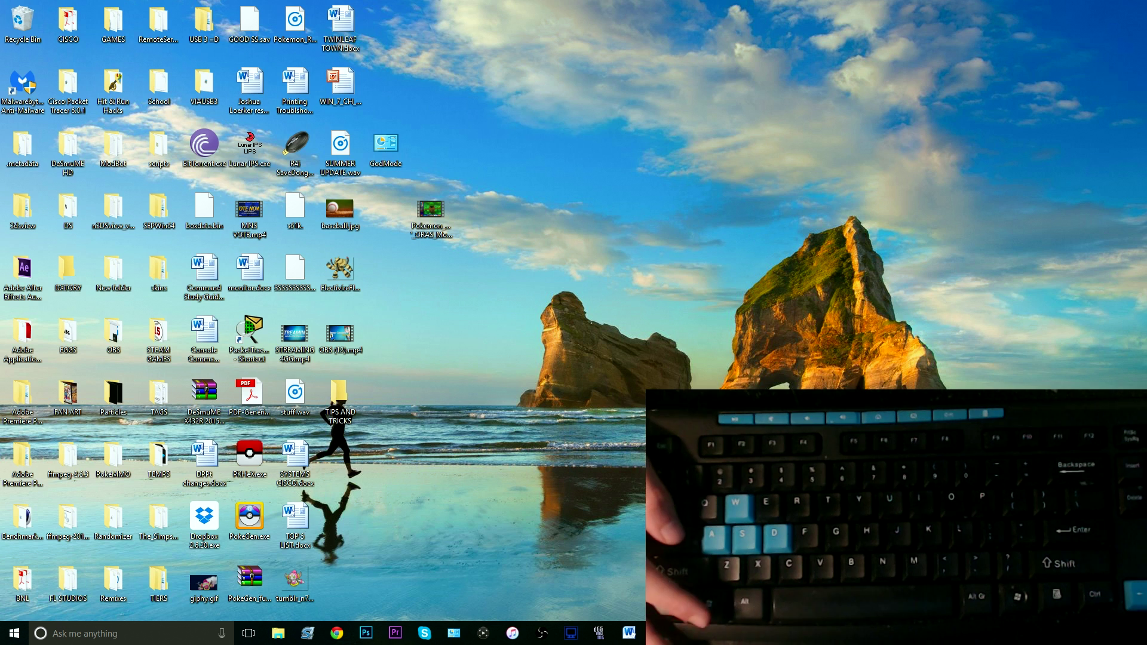
Step: Switch back to Desktop 1 through Task View
{"action": "left_click", "coordinate": [256, 634]}
{"action": "left_click", "coordinate": [255, 634]}
{"action": "left_click", "coordinate": [255, 635]}
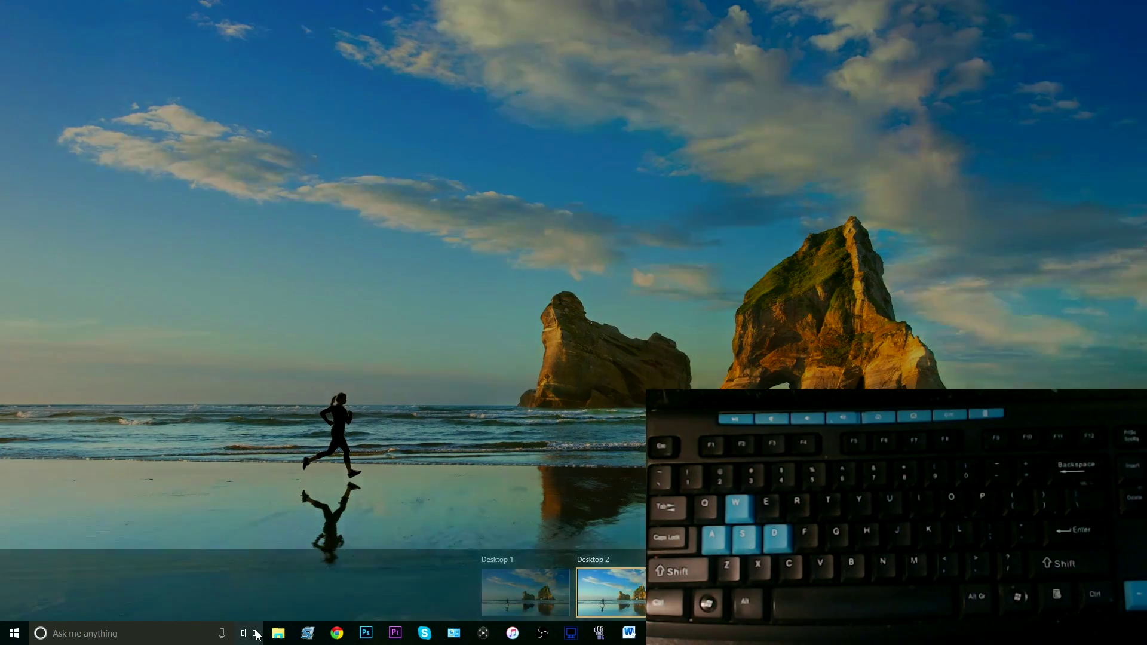
{"action": "left_click", "coordinate": [541, 577]}
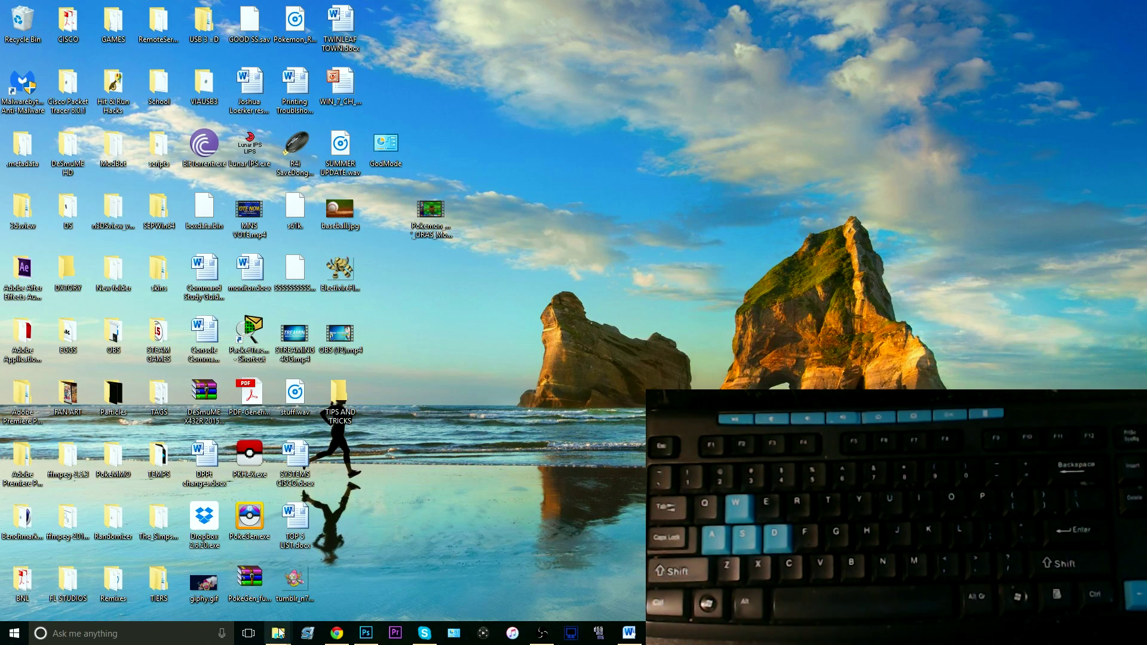
{"action": "left_click", "coordinate": [251, 633]}
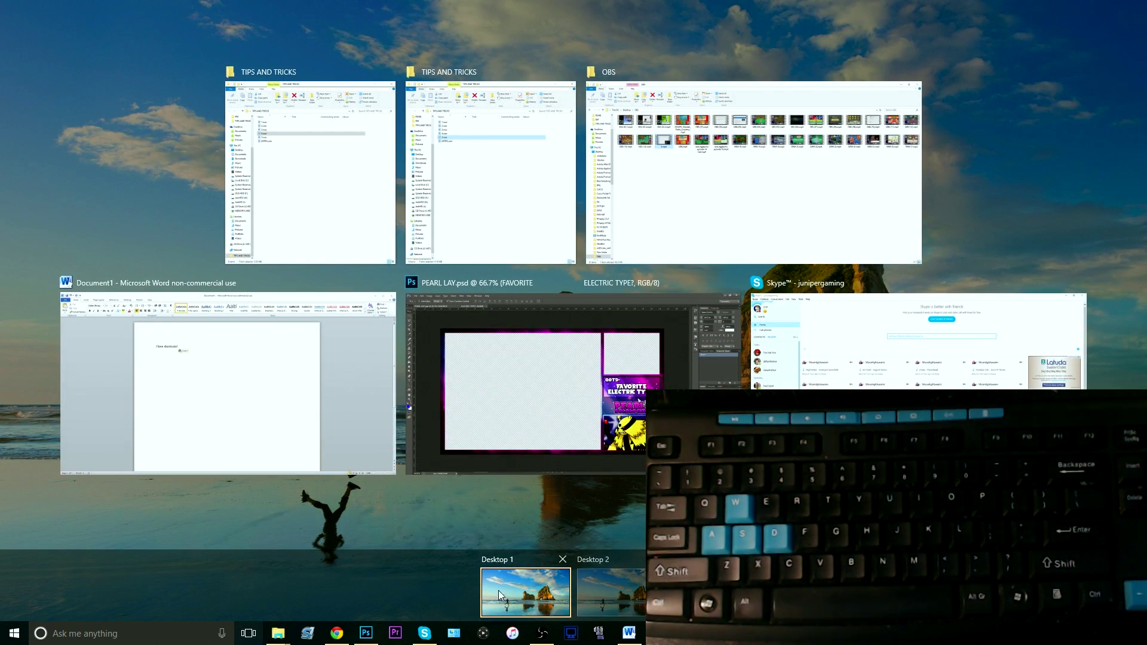
{"action": "left_click", "coordinate": [610, 516]}
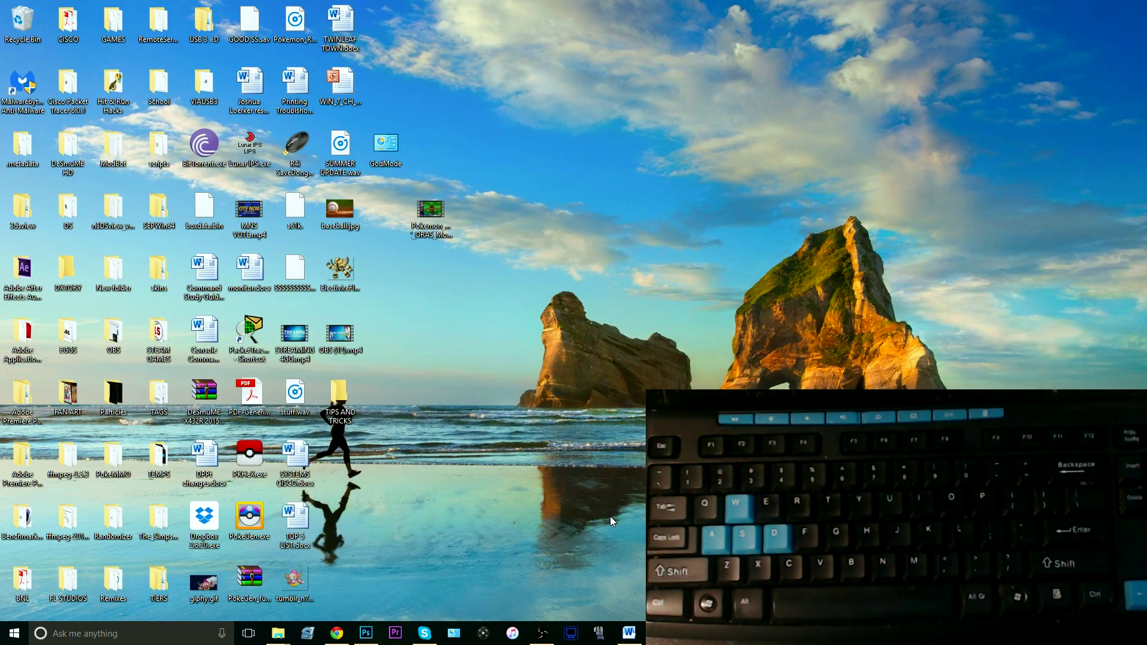
{"action": "key", "text": "super+Tab"}
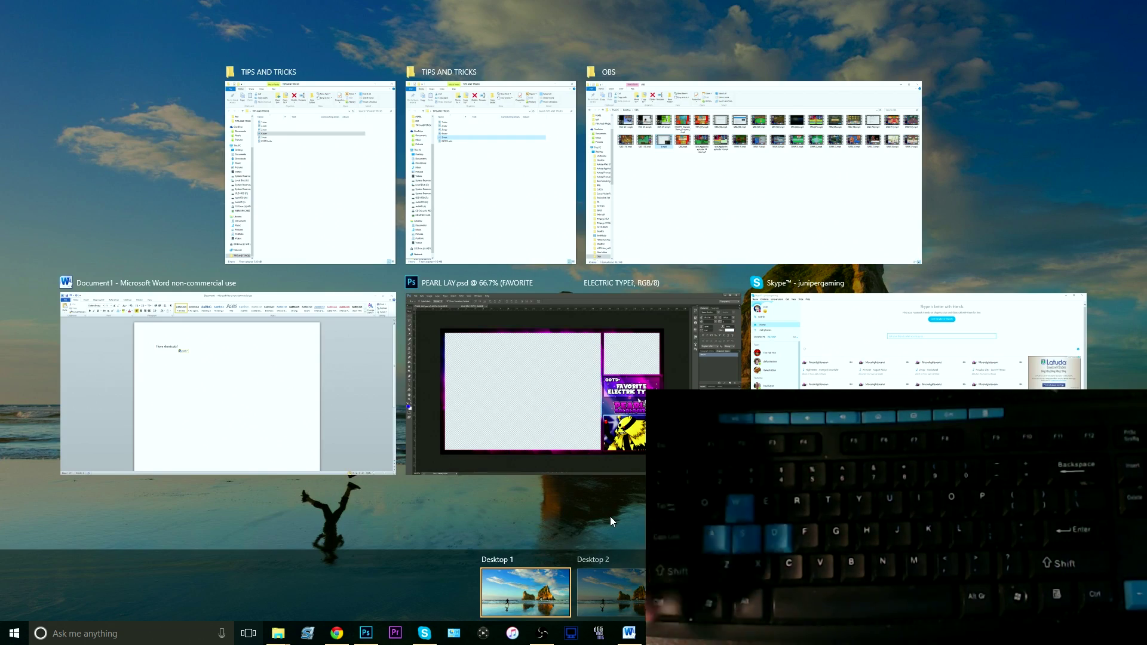
{"action": "key", "text": "super+Tab"}
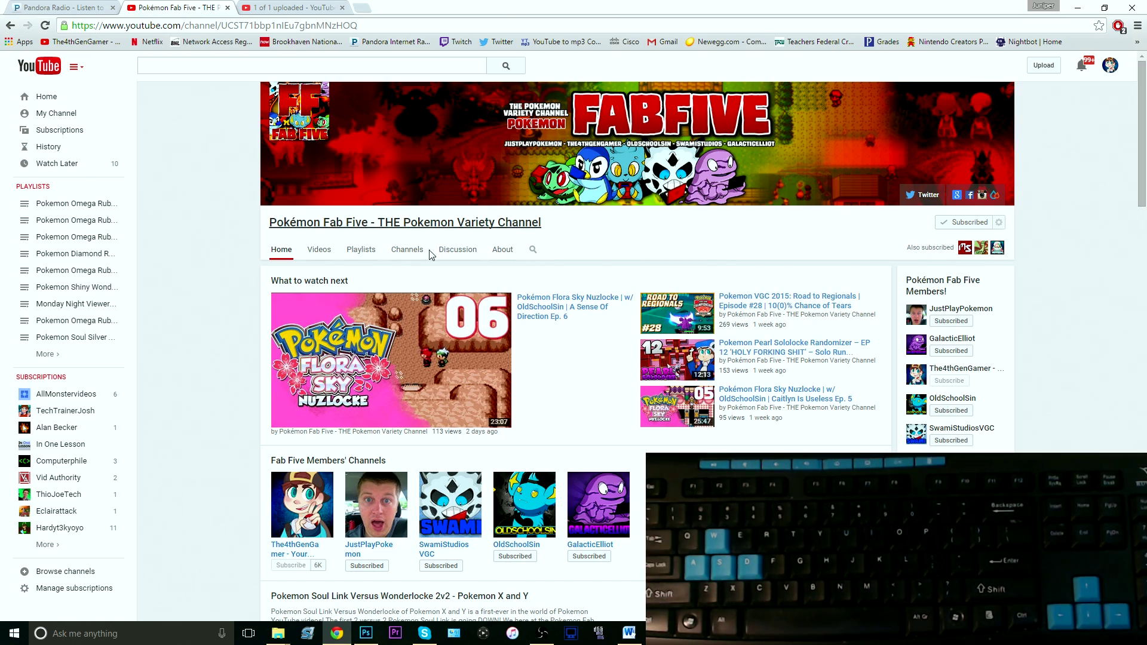
Step: Drag Chrome out of its maximised state into a larger floating window
{"action": "left_click_drag", "start_coordinate": [582, 4], "coordinate": [1143, 152]}
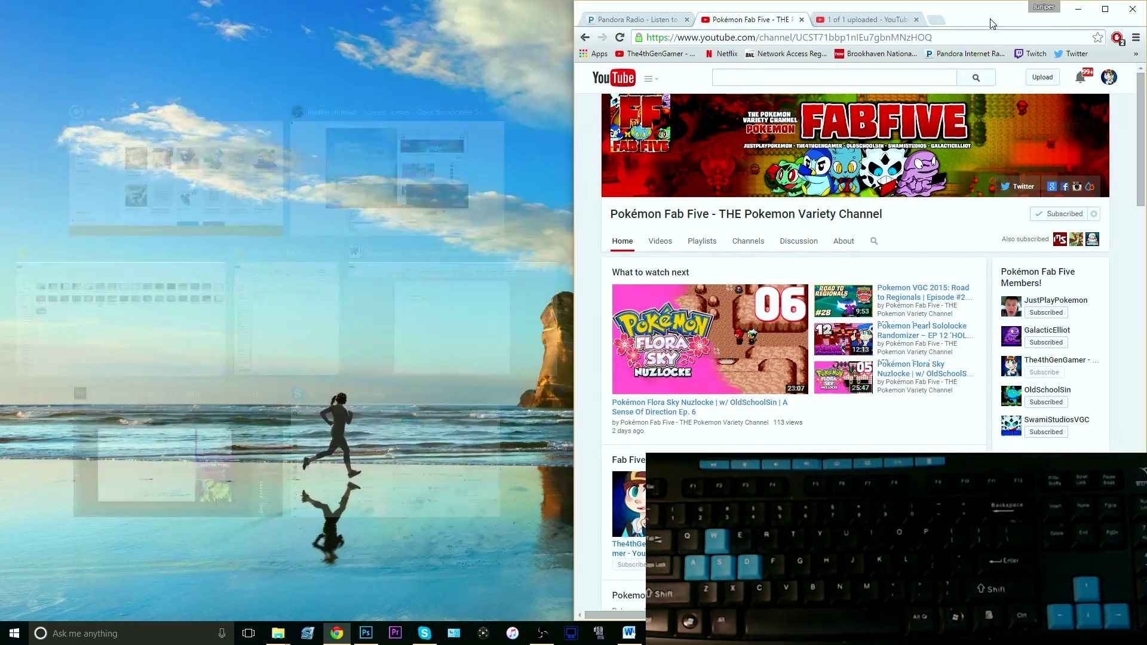
{"action": "left_click_drag", "start_coordinate": [1009, 21], "coordinate": [1144, 4]}
{"action": "left_click_drag", "start_coordinate": [1009, 23], "coordinate": [854, 102]}
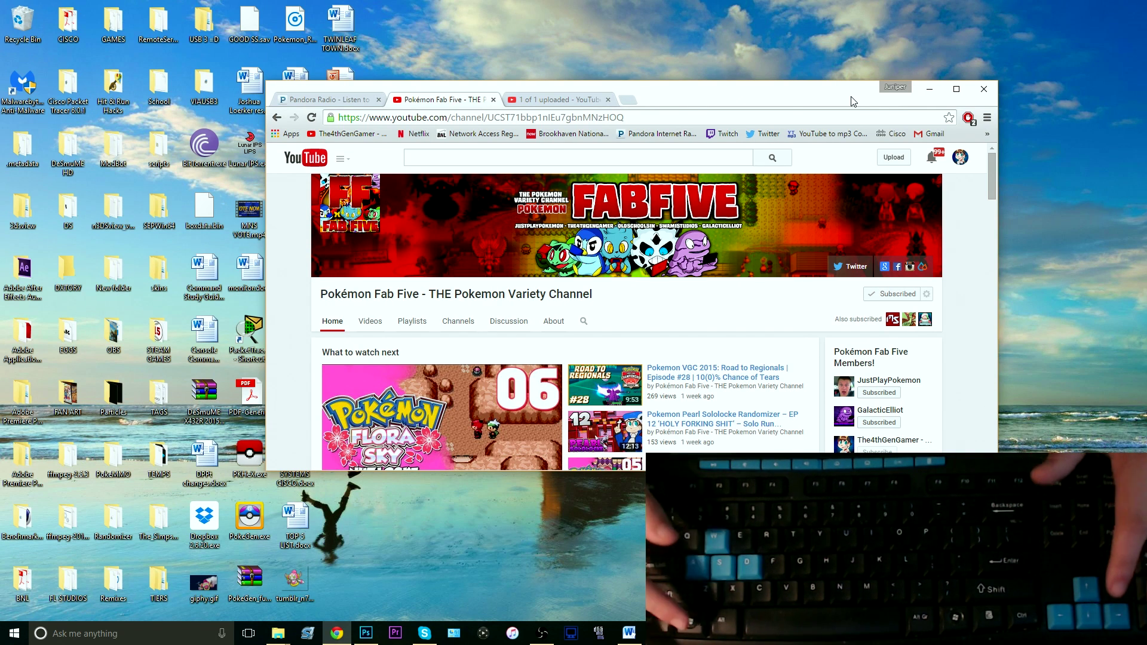
Step: Maximise Chrome, snap it to the right and left halves, then the top-left quarter
{"action": "key", "text": "super+Up"}
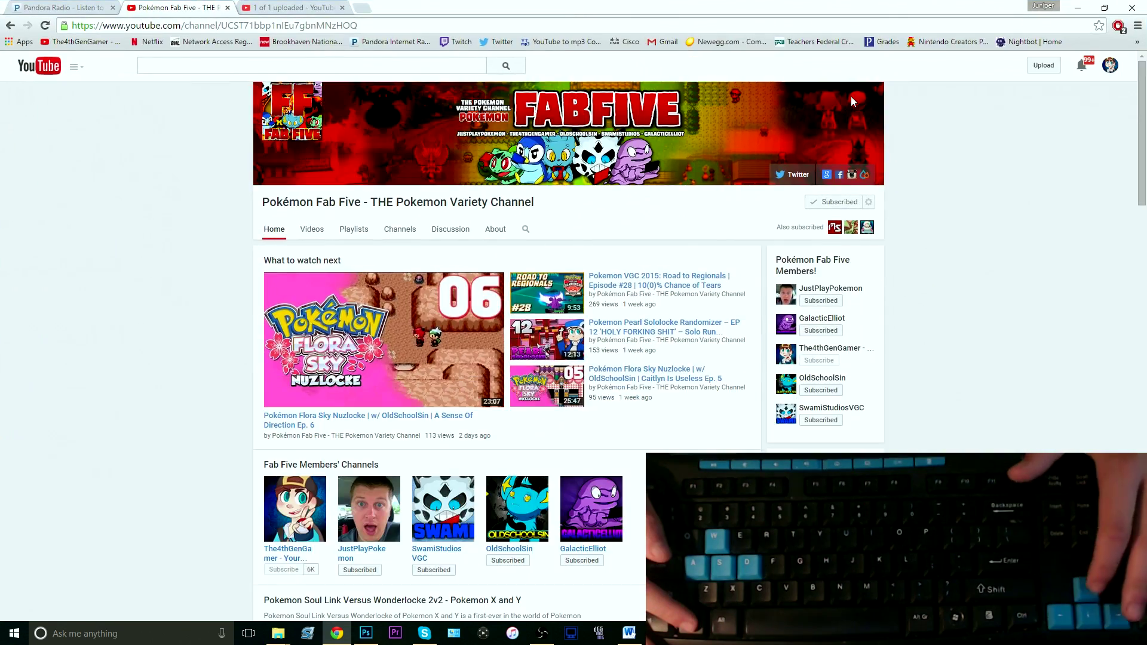
{"action": "key", "text": "super+Right"}
{"action": "key", "text": "super+Left"}
{"action": "key", "text": "super+Down"}
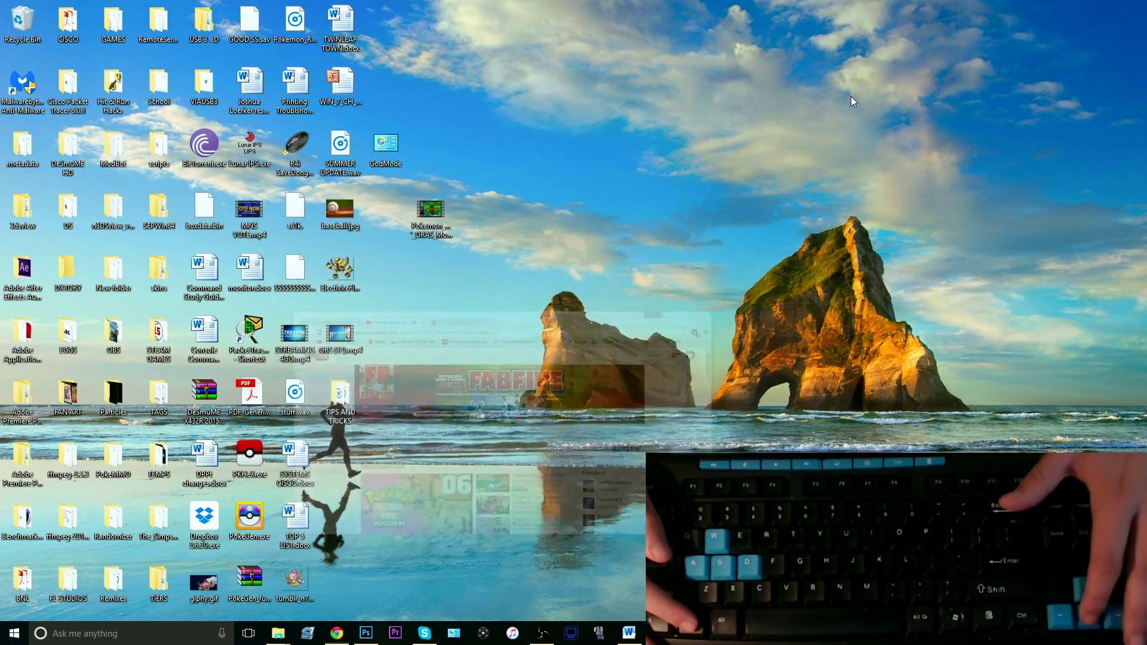
{"action": "key", "text": "super+Up"}
{"action": "key", "text": "super+Left"}
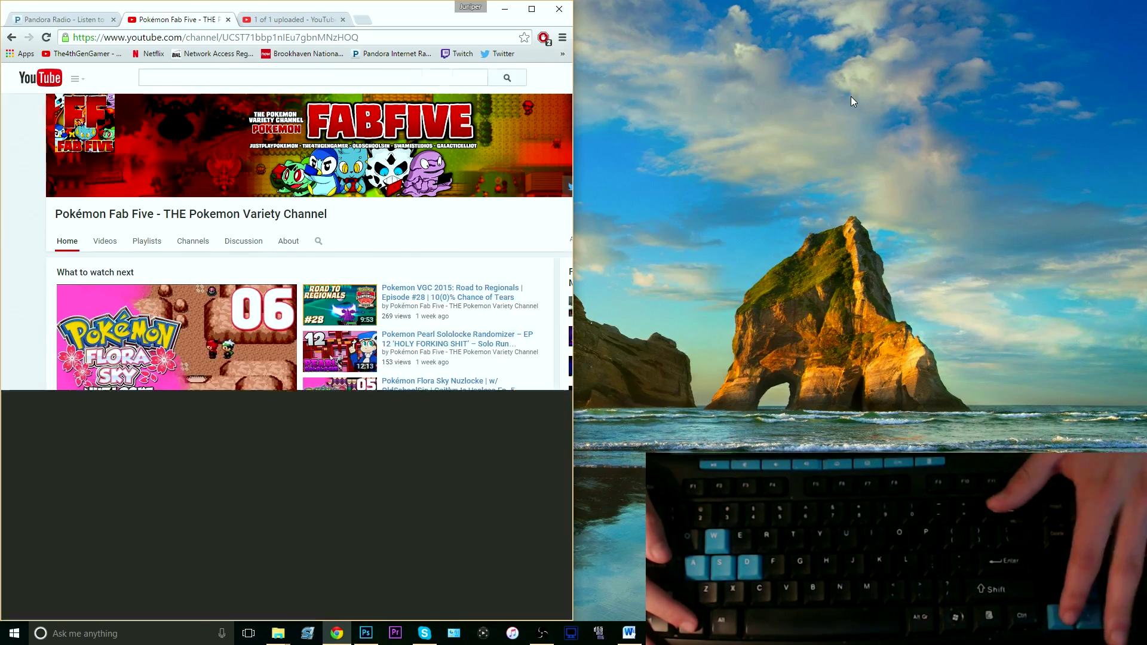
{"action": "key", "text": "super+Up"}
{"action": "key", "text": "super+Down"}
Step: Move Chrome to the top-right quarter, maximise it, then snap through halves back to top-right
{"action": "key", "text": "super+Up"}
{"action": "key", "text": "super+Right"}
{"action": "key", "text": "super+Up"}
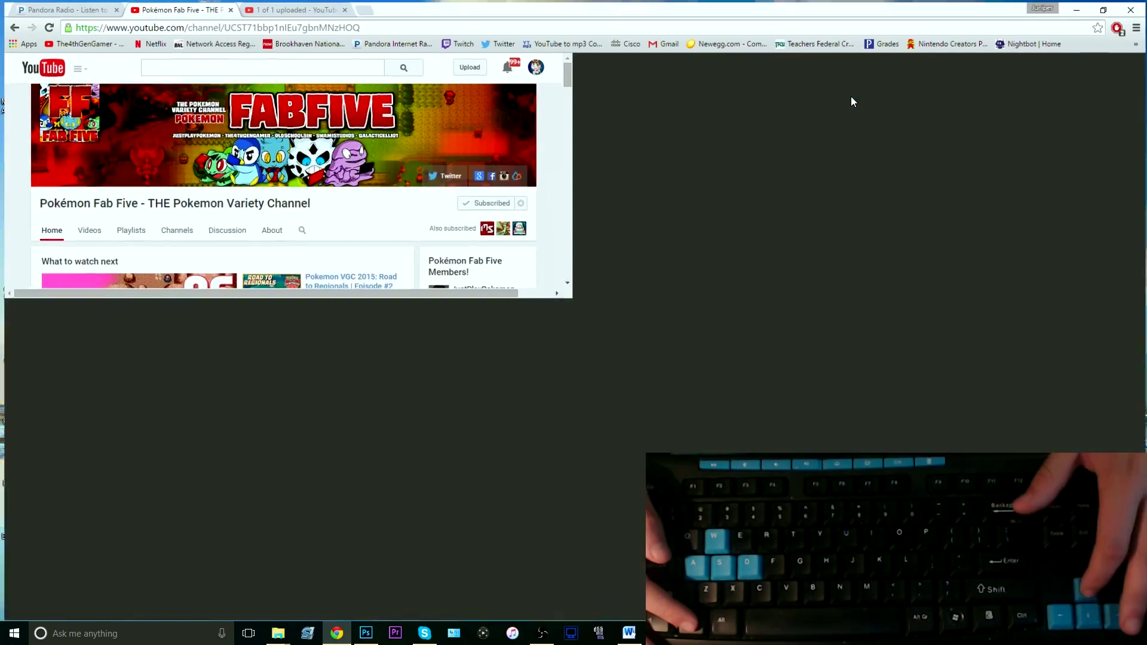
{"action": "key", "text": "super+Up"}
{"action": "key", "text": "super+Left"}
{"action": "key", "text": "super+Down"}
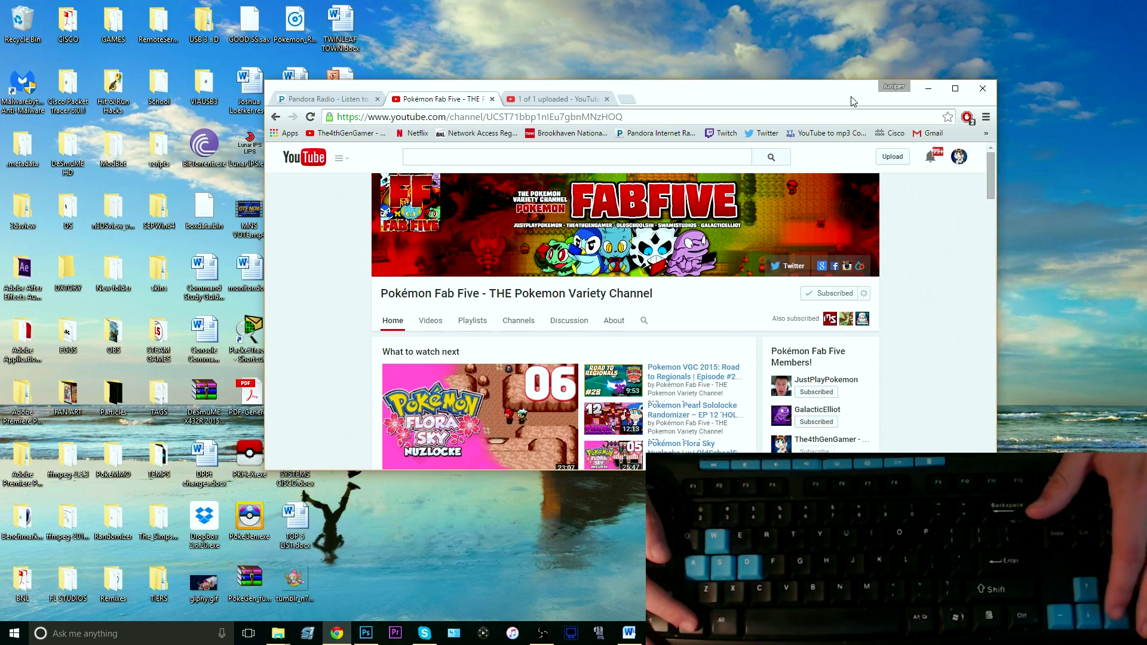
{"action": "key", "text": "super+Right"}
{"action": "key", "text": "super+Up"}
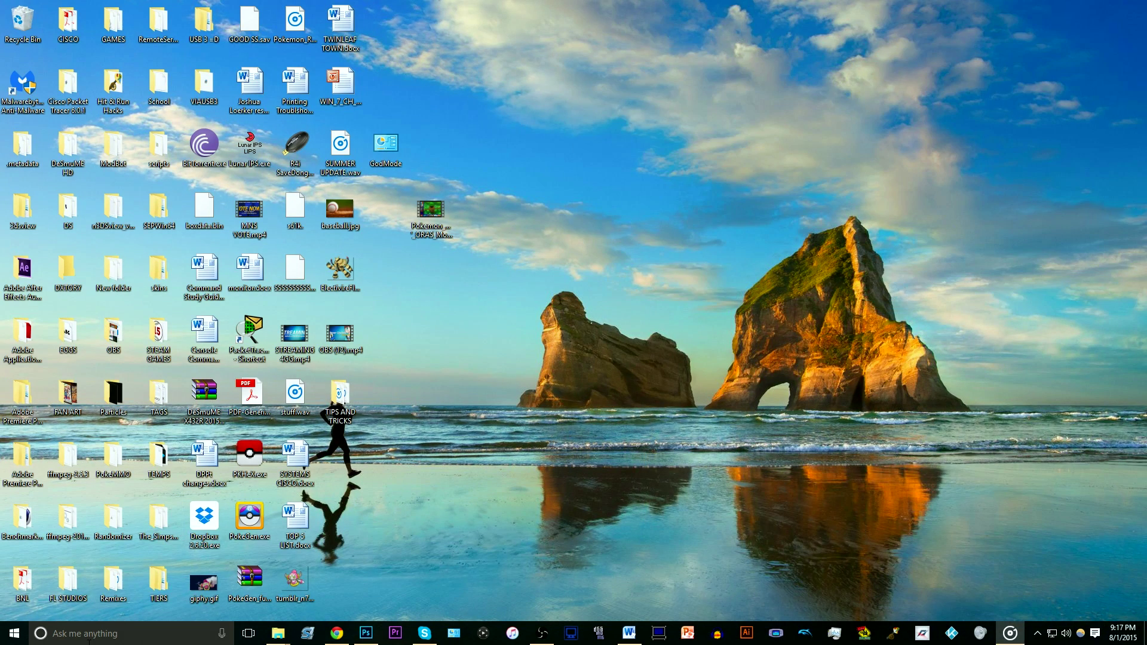
Step: Search 'MS' and launch Paint with a blank canvas
{"action": "left_click", "coordinate": [88, 637]}
{"action": "type", "text": "MS"}
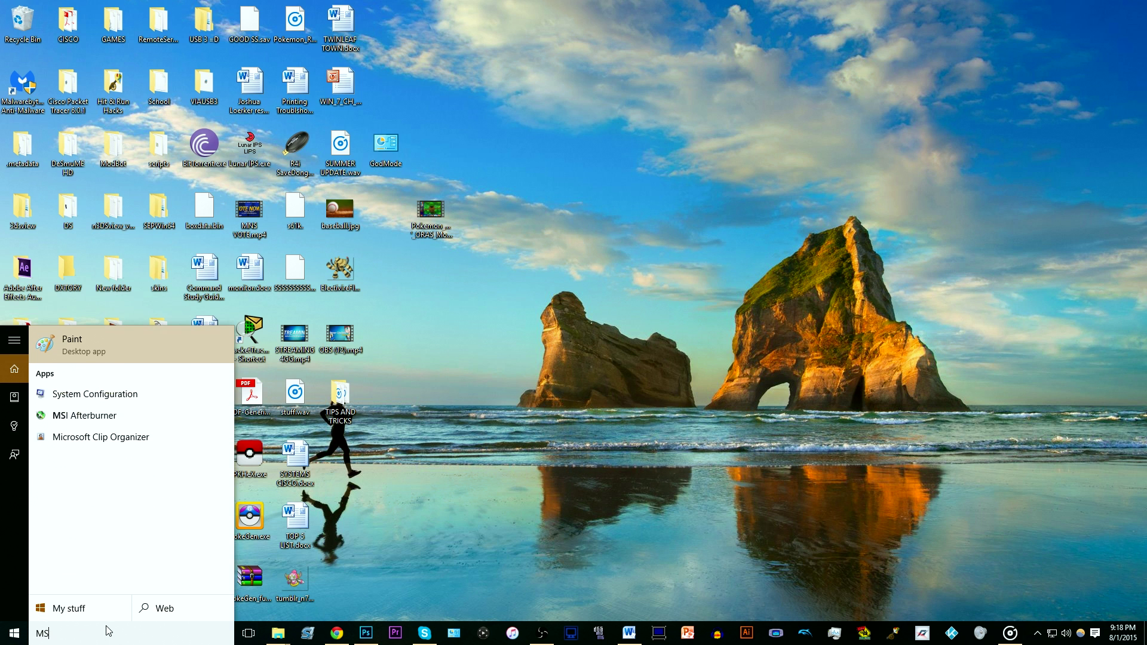
{"action": "left_click", "coordinate": [88, 346]}
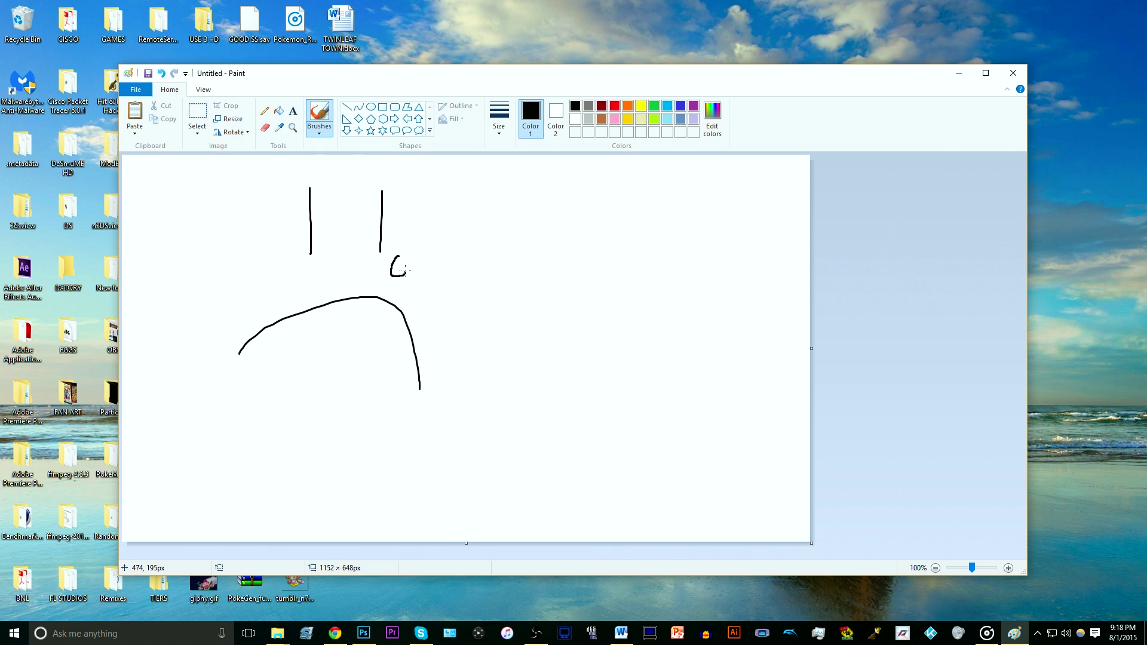
Step: Close Paint, discarding the face drawing without saving
{"action": "left_click", "coordinate": [1011, 70]}
{"action": "left_click", "coordinate": [606, 326]}
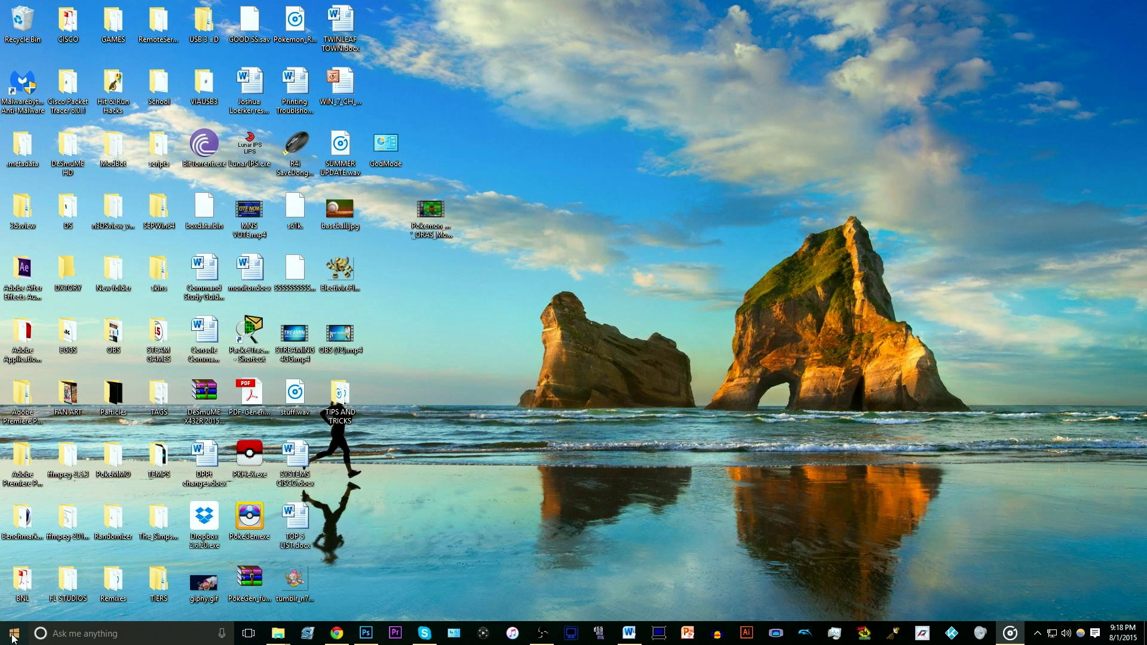
{"action": "left_click", "coordinate": [14, 634]}
Step: Open Update & security advanced options in Windows Settings
{"action": "left_click", "coordinate": [36, 564]}
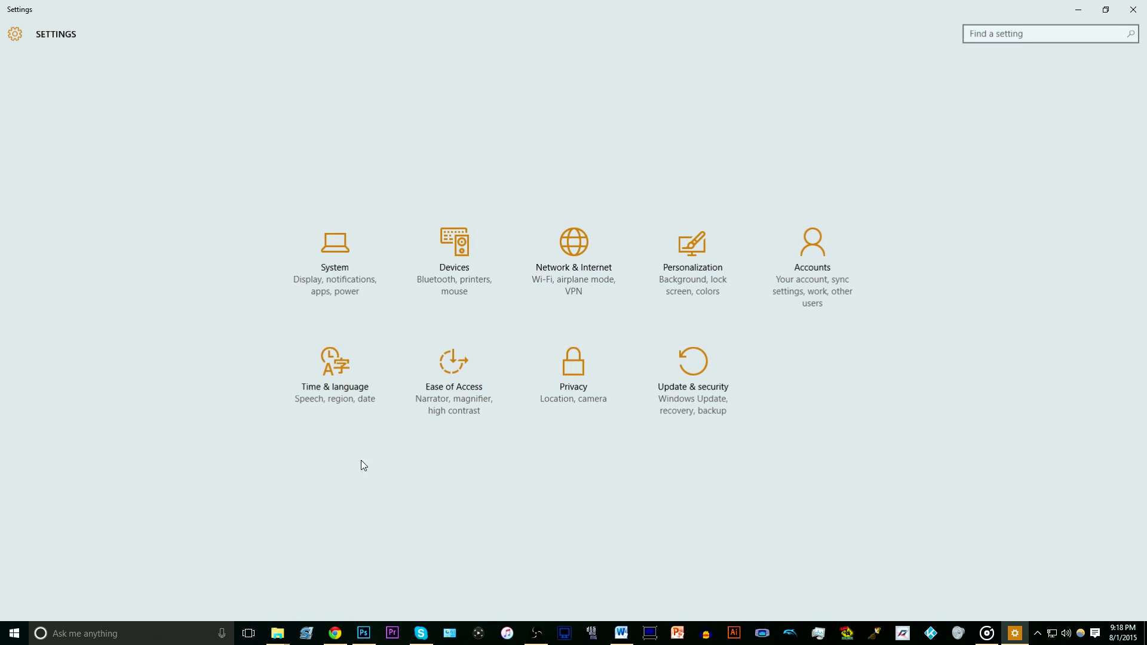
{"action": "left_click", "coordinate": [667, 394]}
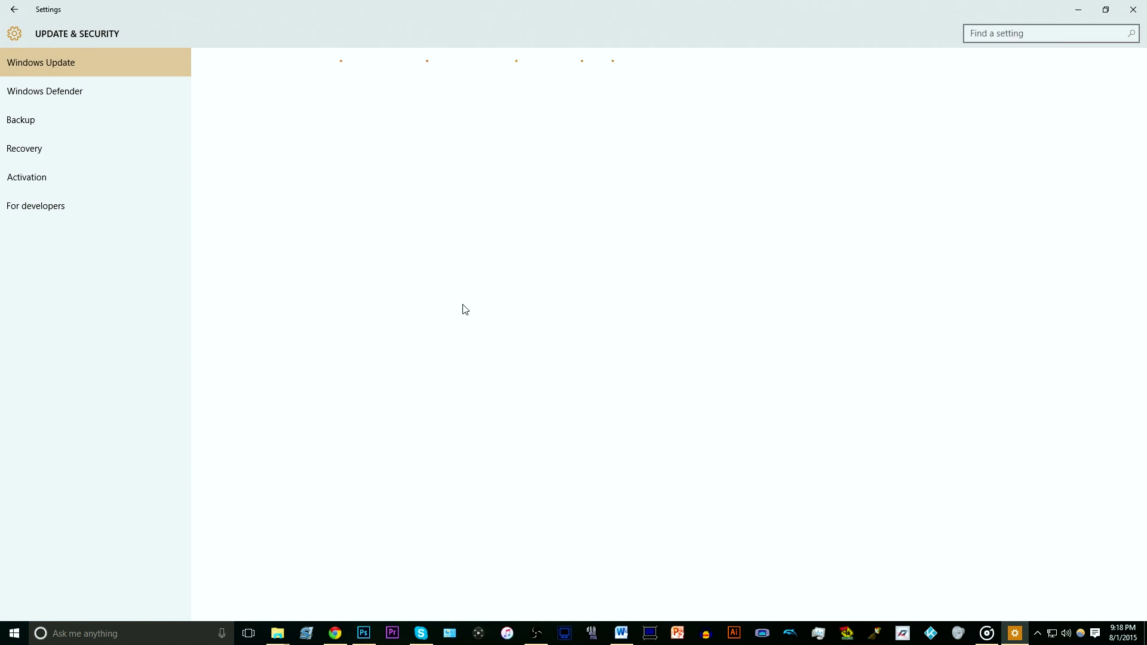
{"action": "left_click", "coordinate": [253, 192]}
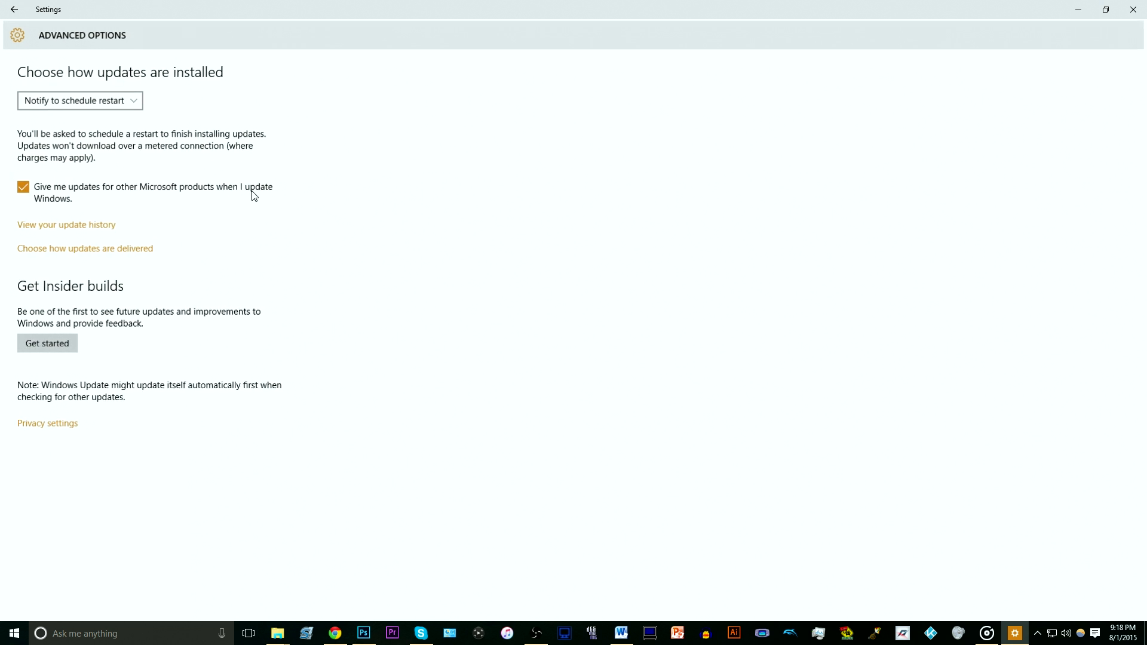
Step: Try Automatic (recommended), then set update installation back to Notify to schedule restart
{"action": "left_click", "coordinate": [103, 102]}
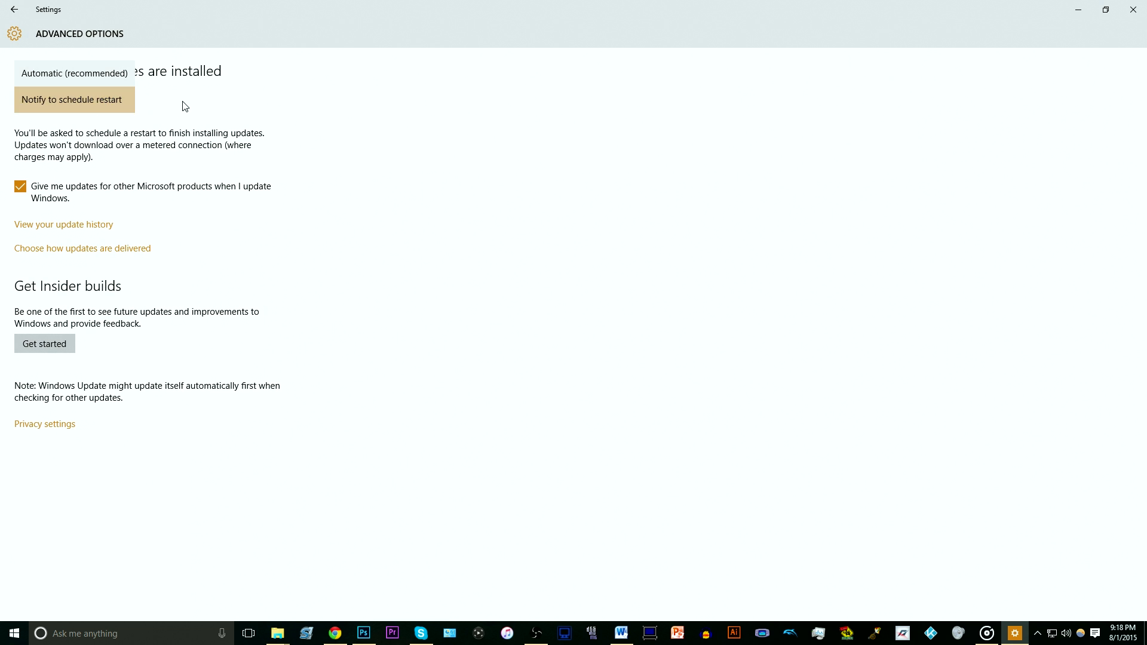
{"action": "left_click", "coordinate": [102, 73]}
{"action": "left_click", "coordinate": [104, 101]}
{"action": "left_click", "coordinate": [89, 123]}
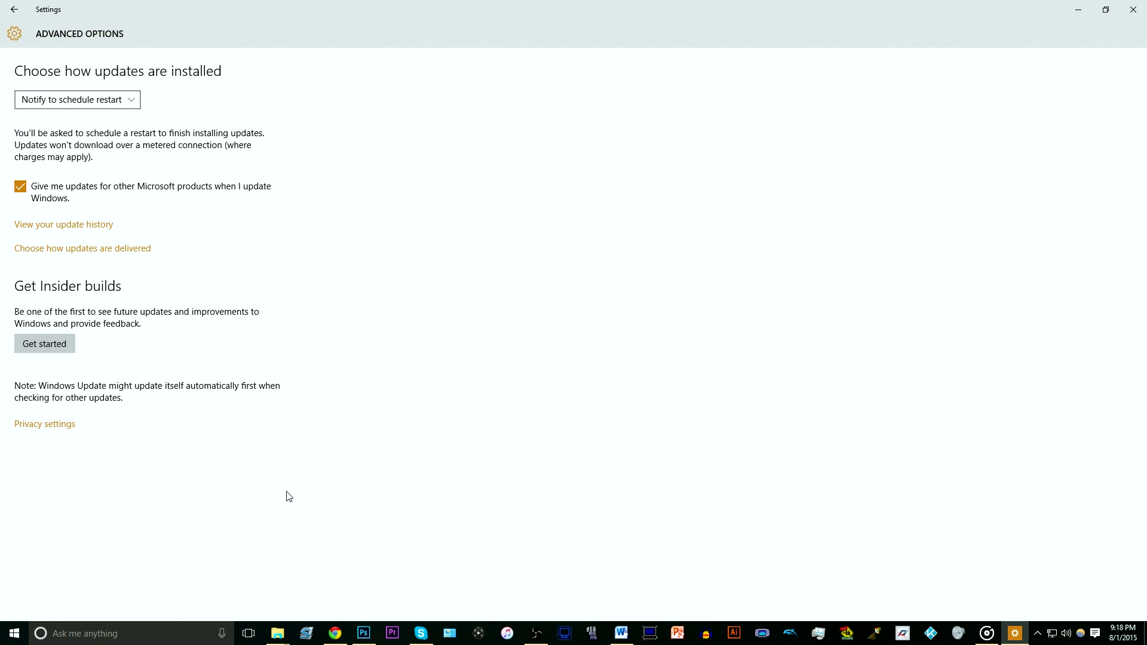
{"action": "left_click", "coordinate": [78, 108]}
{"action": "left_click", "coordinate": [305, 110]}
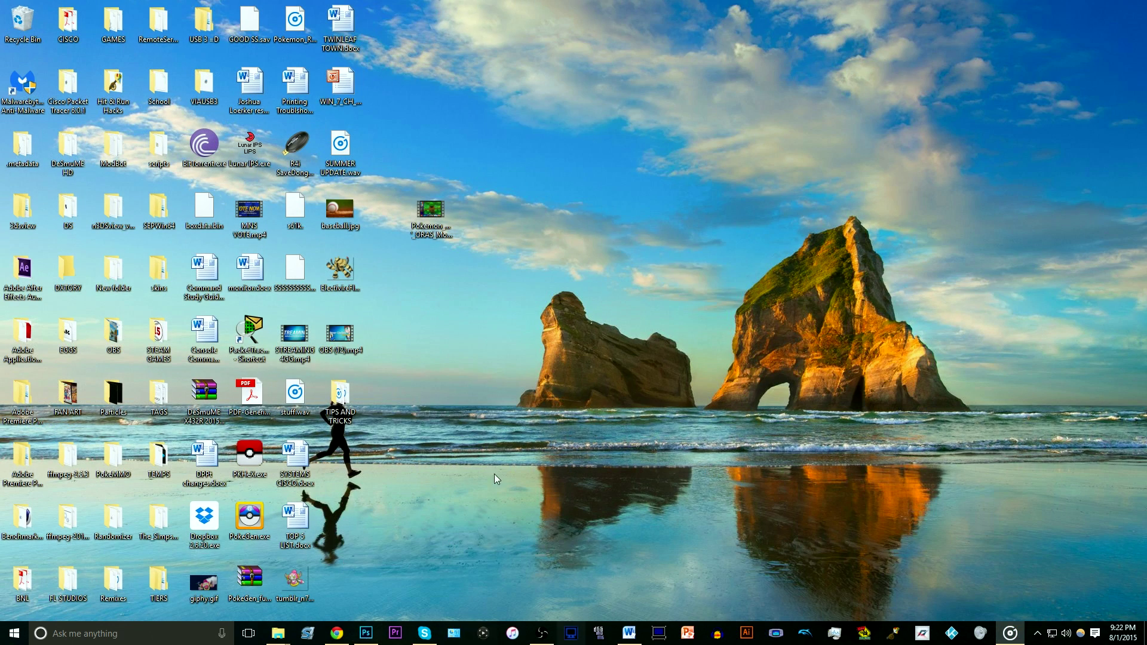
Step: Pencil two eyes and a frowning mouth on Untitled-1, then minimise Photoshop
{"action": "left_click", "coordinate": [366, 633]}
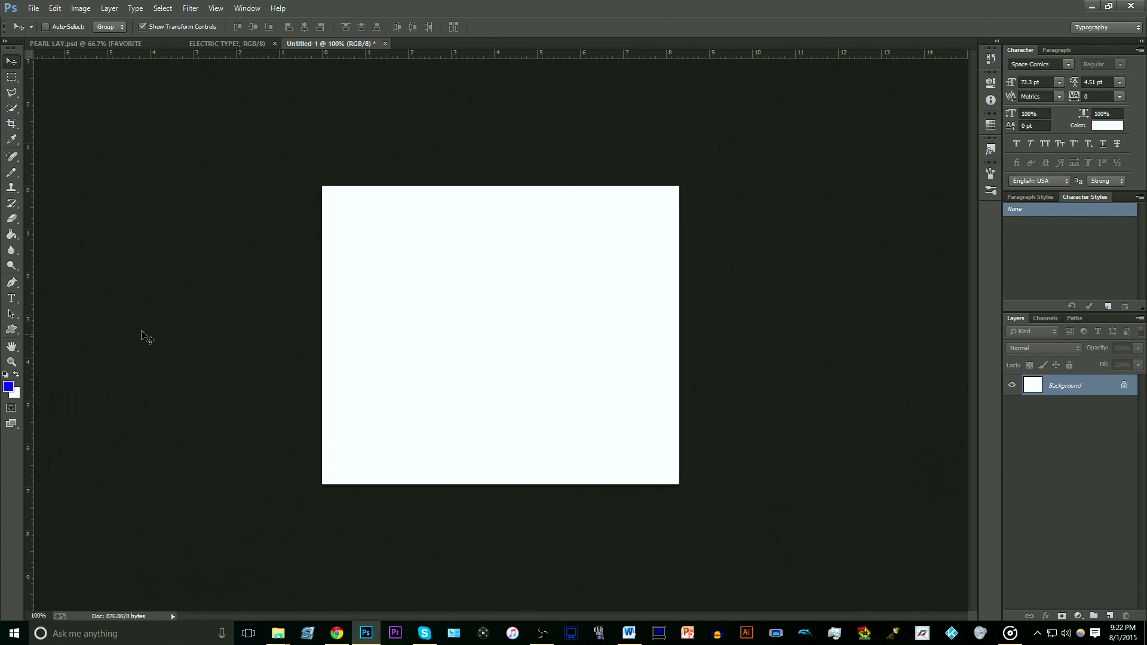
{"action": "left_click", "coordinate": [11, 172]}
{"action": "left_click_drag", "start_coordinate": [445, 221], "coordinate": [444, 283]}
{"action": "left_click_drag", "start_coordinate": [532, 225], "coordinate": [536, 281]}
{"action": "mouse_move", "coordinate": [391, 411]}
{"action": "left_mouse_down"}
{"action": "mouse_move", "coordinate": [548, 348]}
{"action": "mouse_move", "coordinate": [619, 388]}
{"action": "left_mouse_up"}
{"action": "left_click", "coordinate": [1091, 6]}
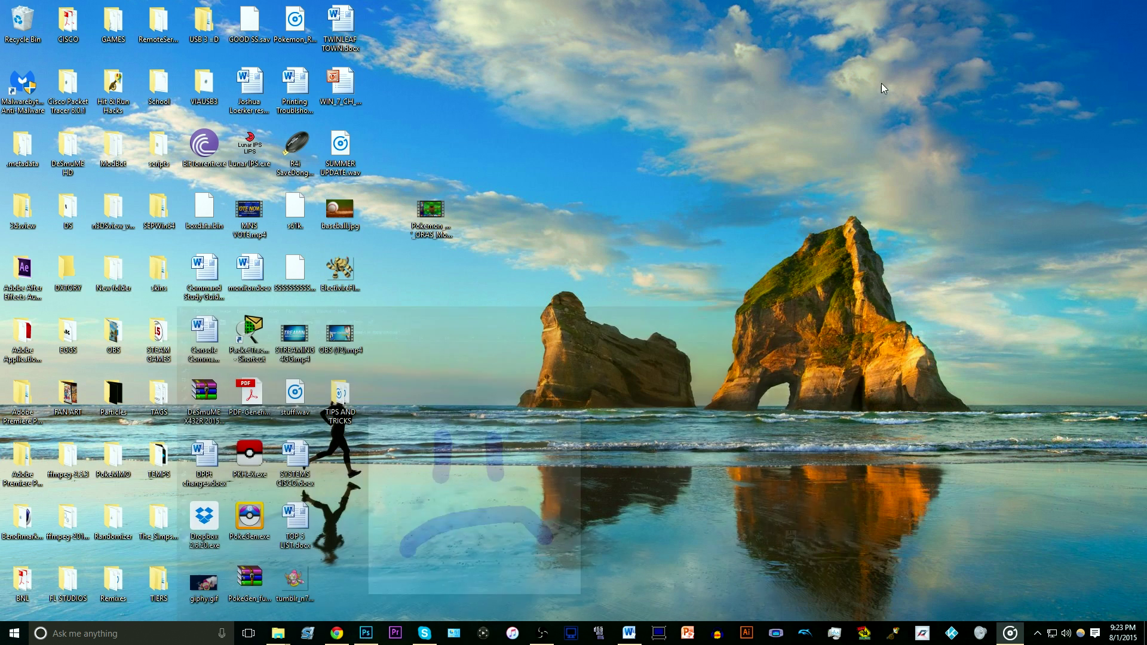
{"action": "right_click", "coordinate": [711, 141]}
Step: Create a new desktop folder and copy the GodMode text from the Word document
{"action": "mouse_move", "coordinate": [782, 261]}
{"action": "left_click", "coordinate": [896, 256]}
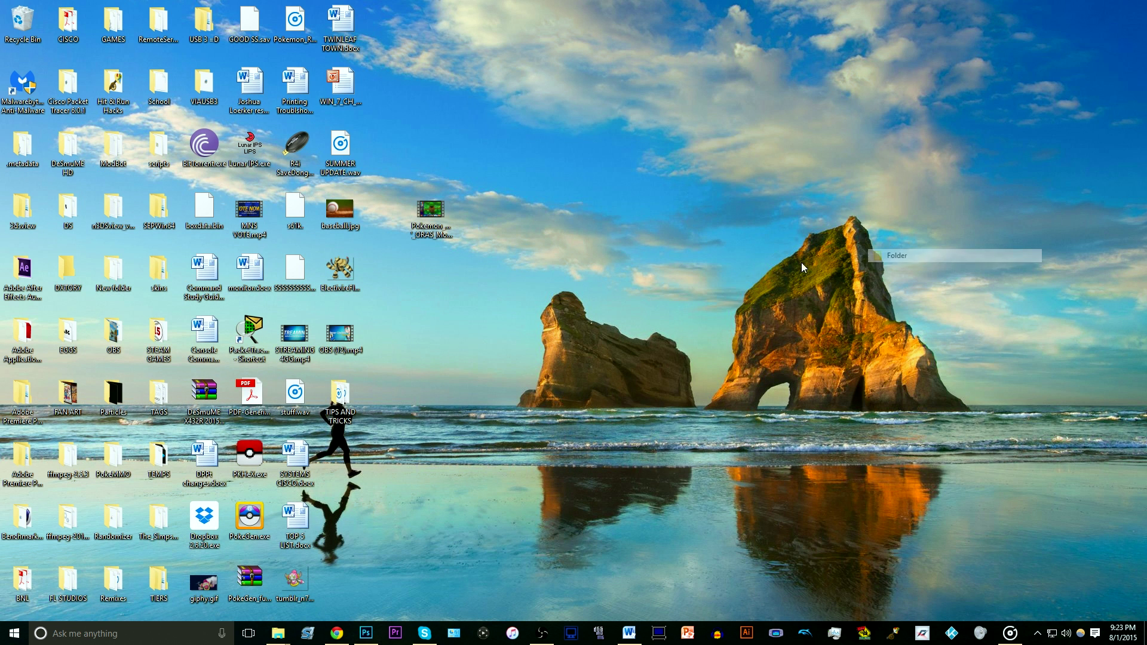
{"action": "left_click", "coordinate": [629, 633]}
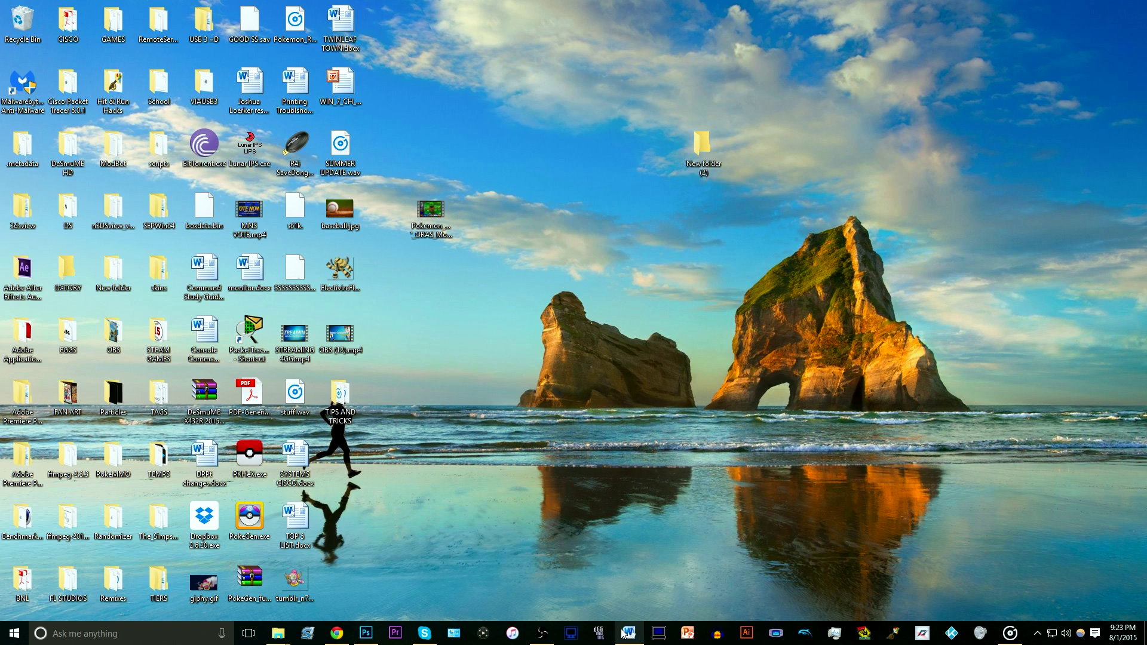
{"action": "right_click", "coordinate": [476, 182]}
{"action": "left_click", "coordinate": [507, 203]}
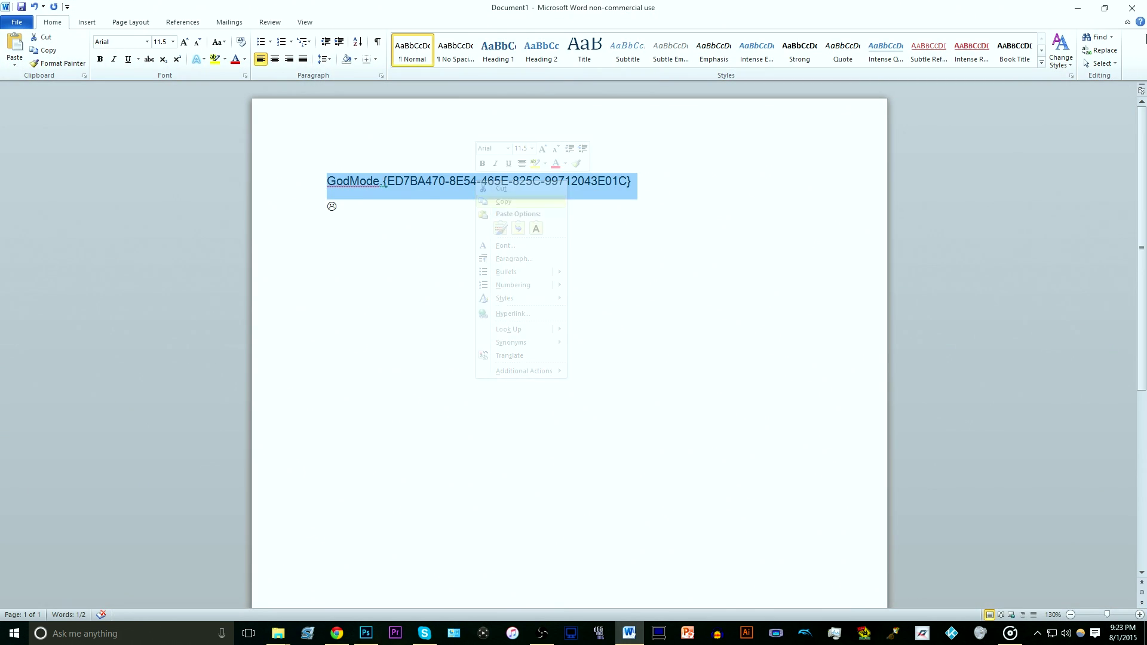
{"action": "left_click", "coordinate": [1077, 9]}
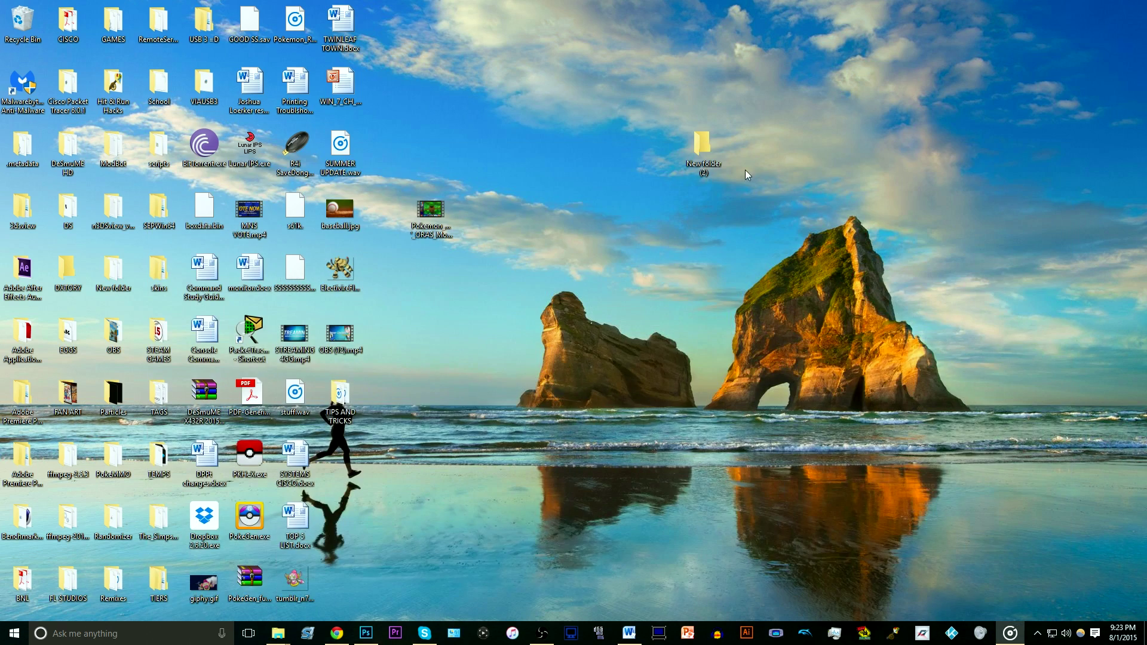
Step: Rename the new folder to the pasted GodMode string and open it
{"action": "right_click", "coordinate": [693, 141]}
{"action": "left_click", "coordinate": [720, 412]}
{"action": "key", "text": "ctrl+v"}
{"action": "key", "text": "Return"}
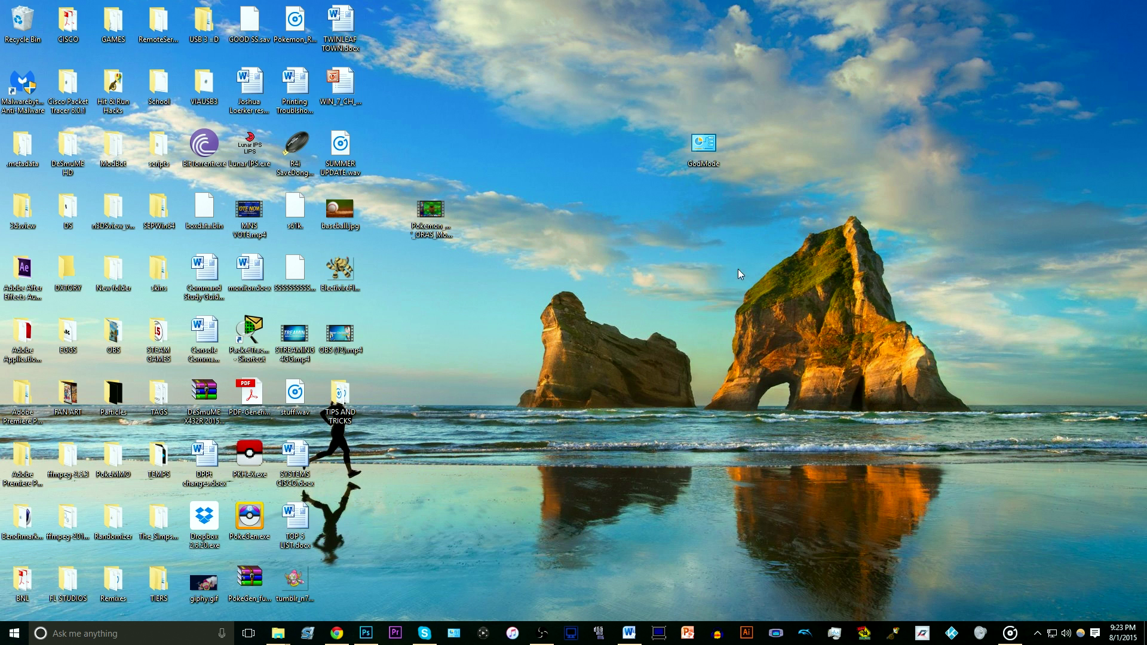
{"action": "double_click", "coordinate": [703, 145]}
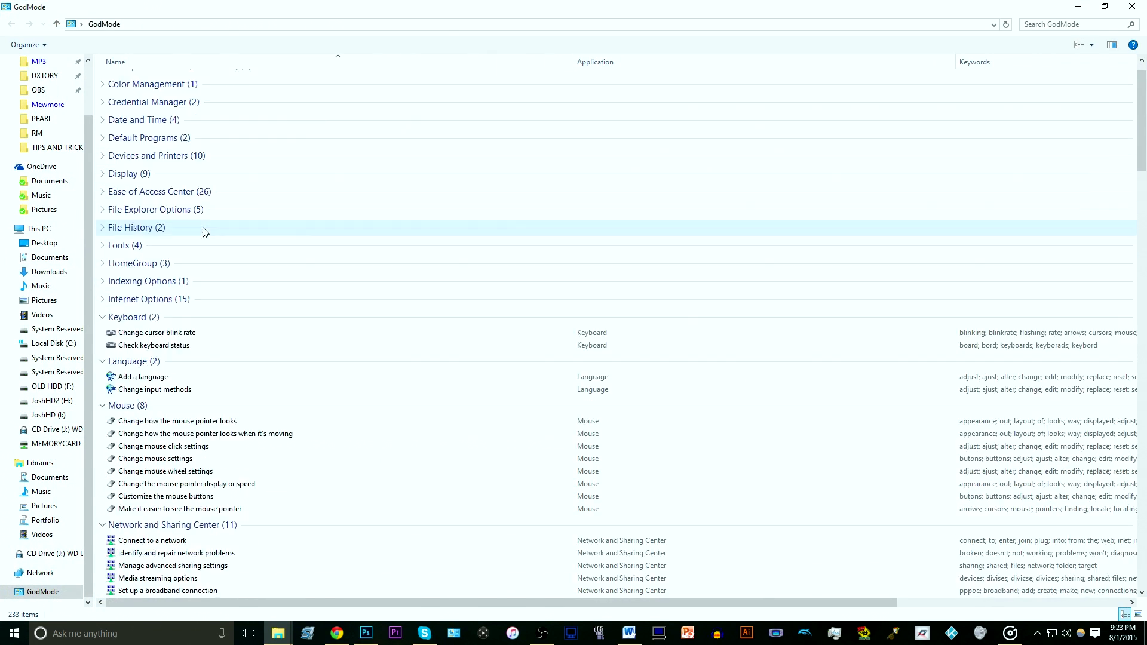
Step: Expand Administrative Tools, AutoPlay, Backup and Restore, Color Management, Credential Manager, and Date and Time
{"action": "left_click", "coordinate": [102, 80]}
{"action": "left_click", "coordinate": [102, 238]}
{"action": "left_click", "coordinate": [101, 250]}
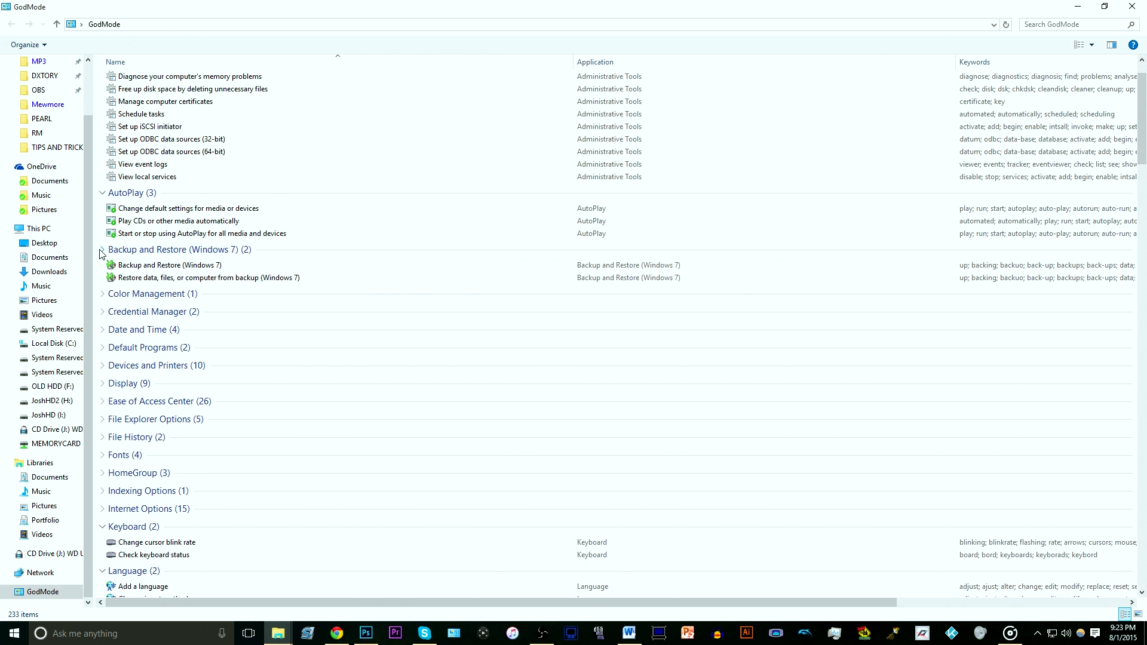
{"action": "left_click", "coordinate": [103, 293]}
{"action": "left_click", "coordinate": [103, 315]}
{"action": "left_click", "coordinate": [103, 357]}
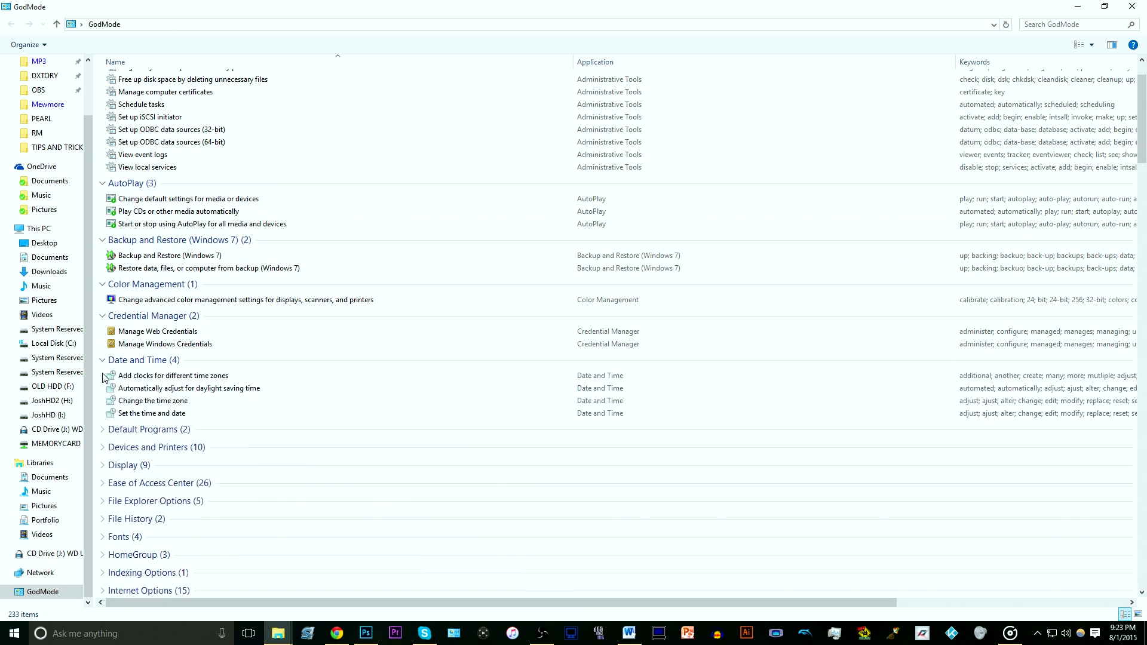
Step: Expand Default Programs, Devices and Printers, Display, Ease of Access Center, File Explorer Options, File History
{"action": "scroll", "coordinate": [105, 382], "scroll_direction": "down", "scroll_amount": 3}
{"action": "left_click", "coordinate": [110, 322]}
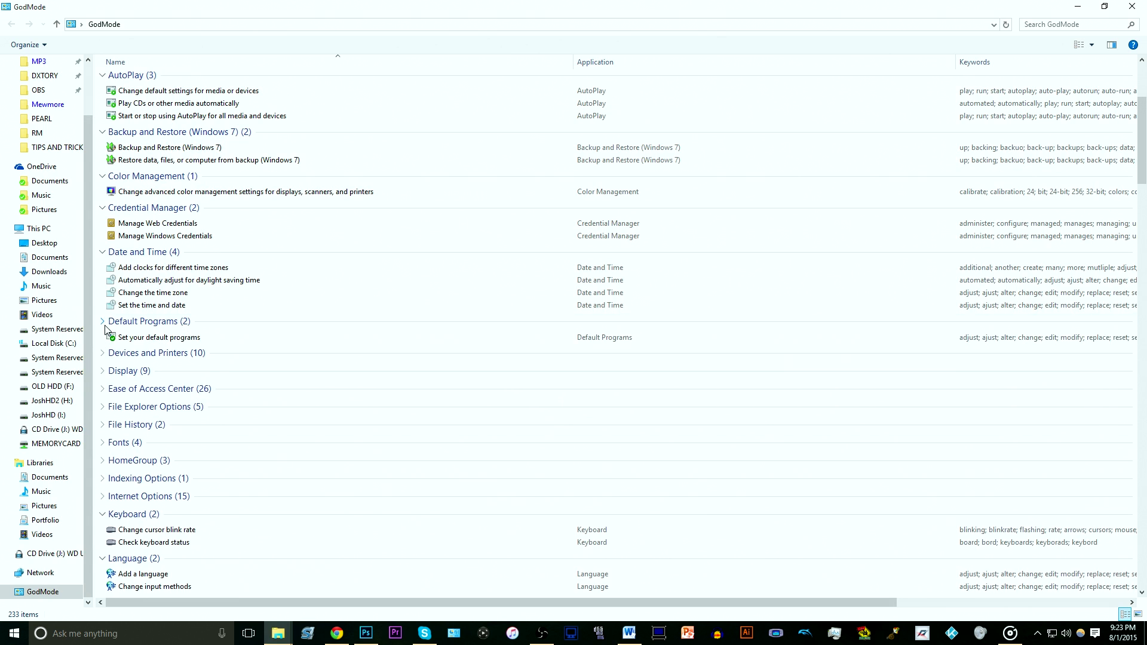
{"action": "scroll", "coordinate": [109, 325], "scroll_direction": "down", "scroll_amount": 2}
{"action": "left_click", "coordinate": [109, 318]}
{"action": "scroll", "coordinate": [111, 412], "scroll_direction": "down", "scroll_amount": 2}
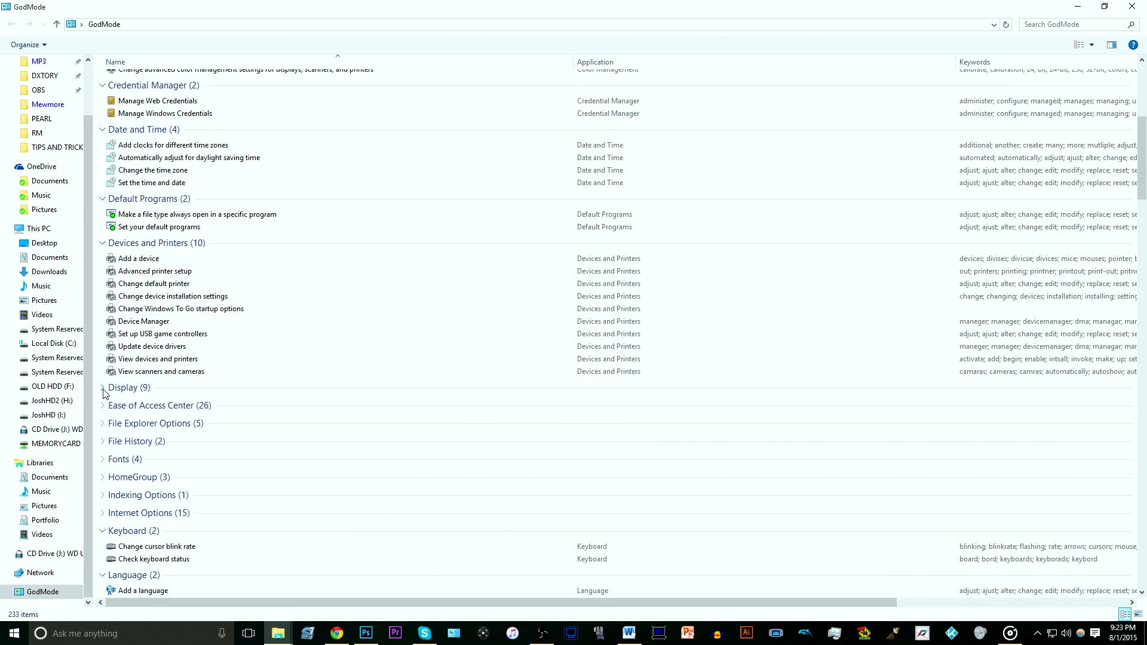
{"action": "left_click", "coordinate": [102, 387]}
{"action": "scroll", "coordinate": [103, 394], "scroll_direction": "down", "scroll_amount": 3}
{"action": "left_click", "coordinate": [103, 407]}
{"action": "scroll", "coordinate": [105, 403], "scroll_direction": "down", "scroll_amount": 6}
{"action": "left_click", "coordinate": [107, 395]}
{"action": "scroll", "coordinate": [113, 401], "scroll_direction": "down", "scroll_amount": 2}
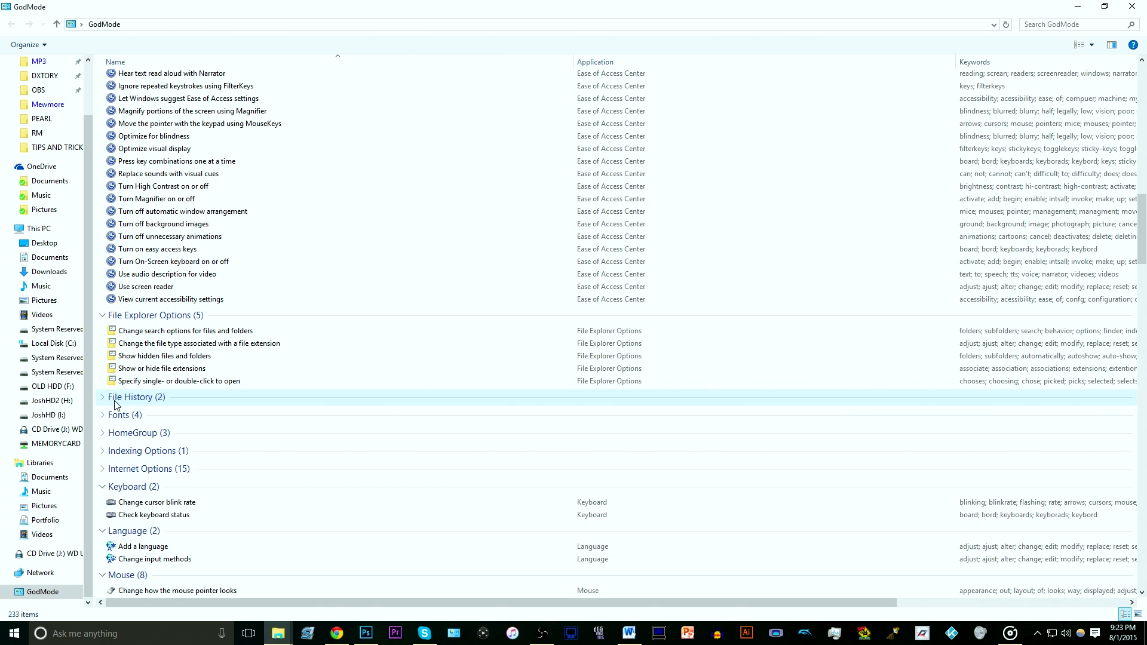
{"action": "left_click", "coordinate": [106, 397]}
{"action": "scroll", "coordinate": [104, 385], "scroll_direction": "down", "scroll_amount": 2}
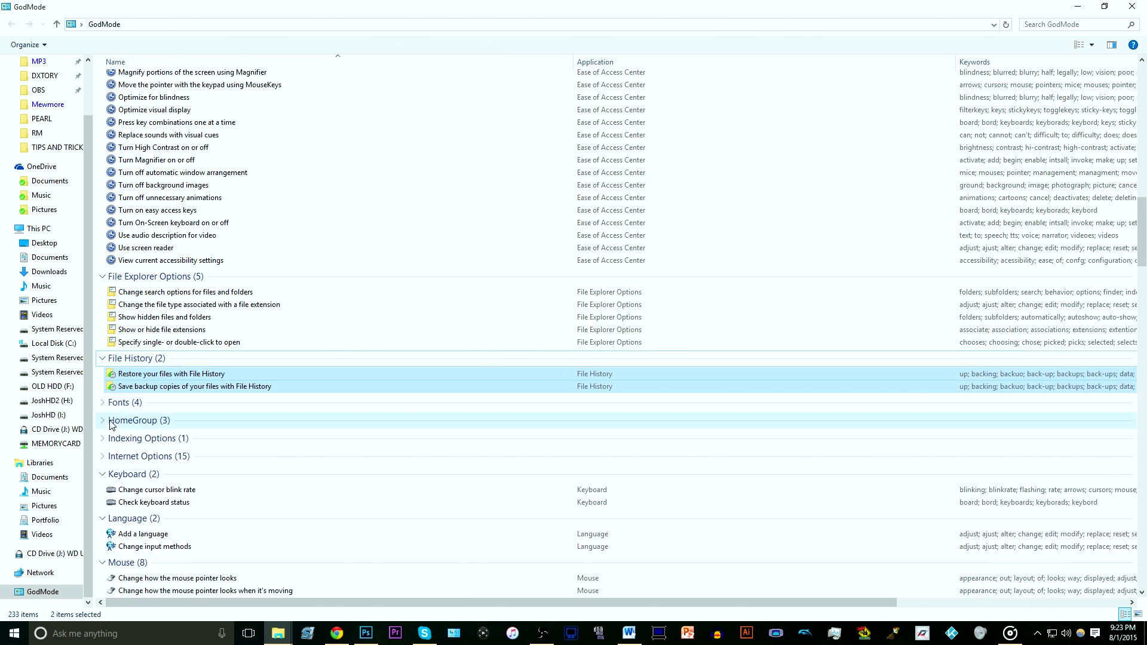